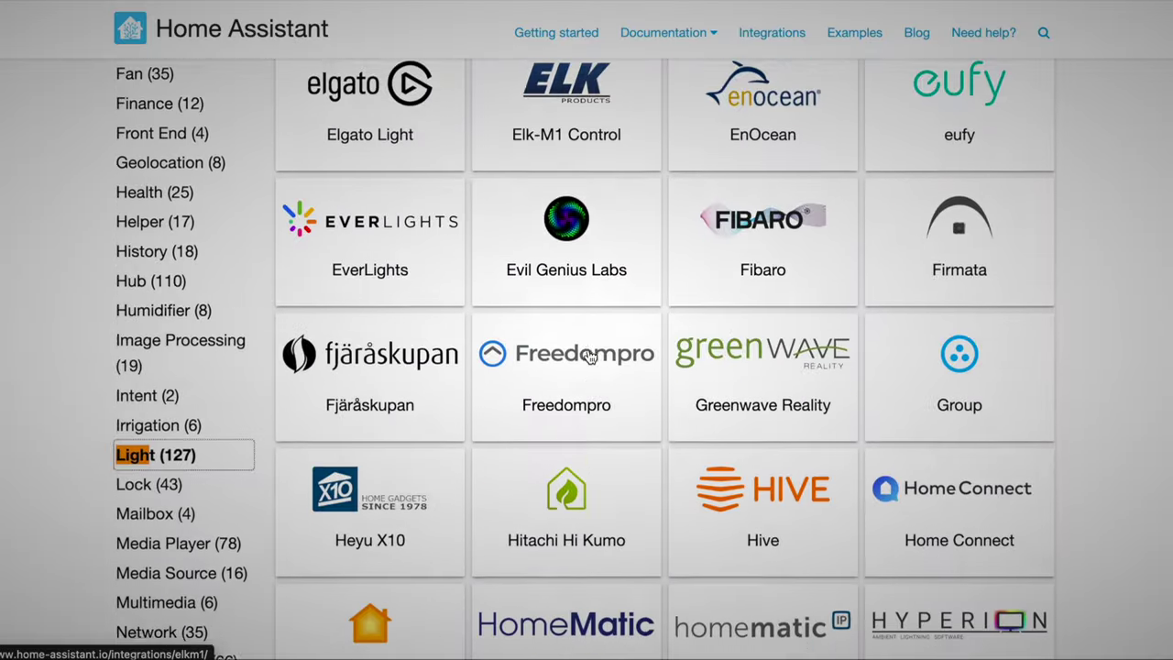
scroll(590, 356, "down", 8)
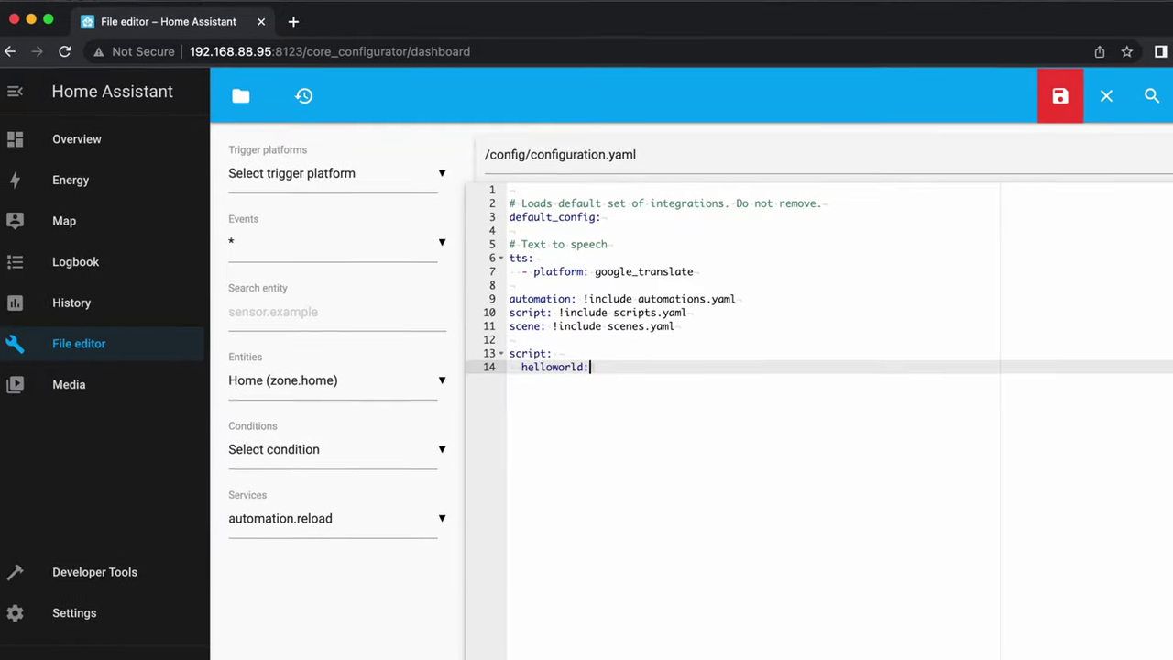
Add the lines 'alias: hello world' and description 'display hello world notification' under helloworld.
key("Return")
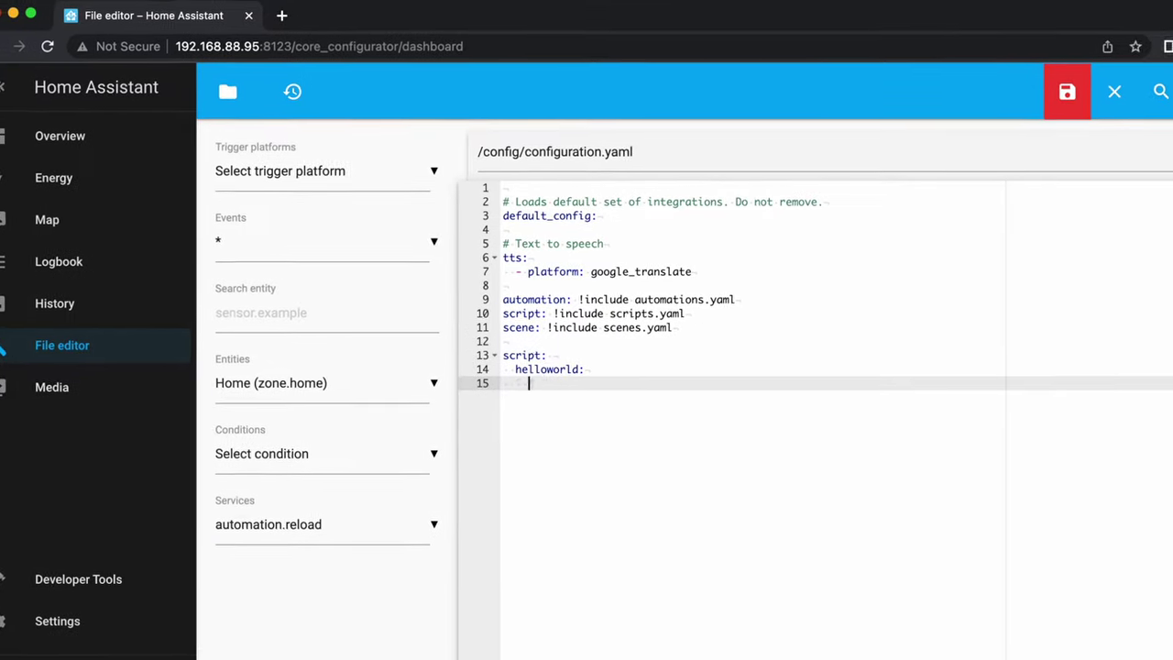
type("alias: hello world")
key("Return")
type("description: 'display hello world no")
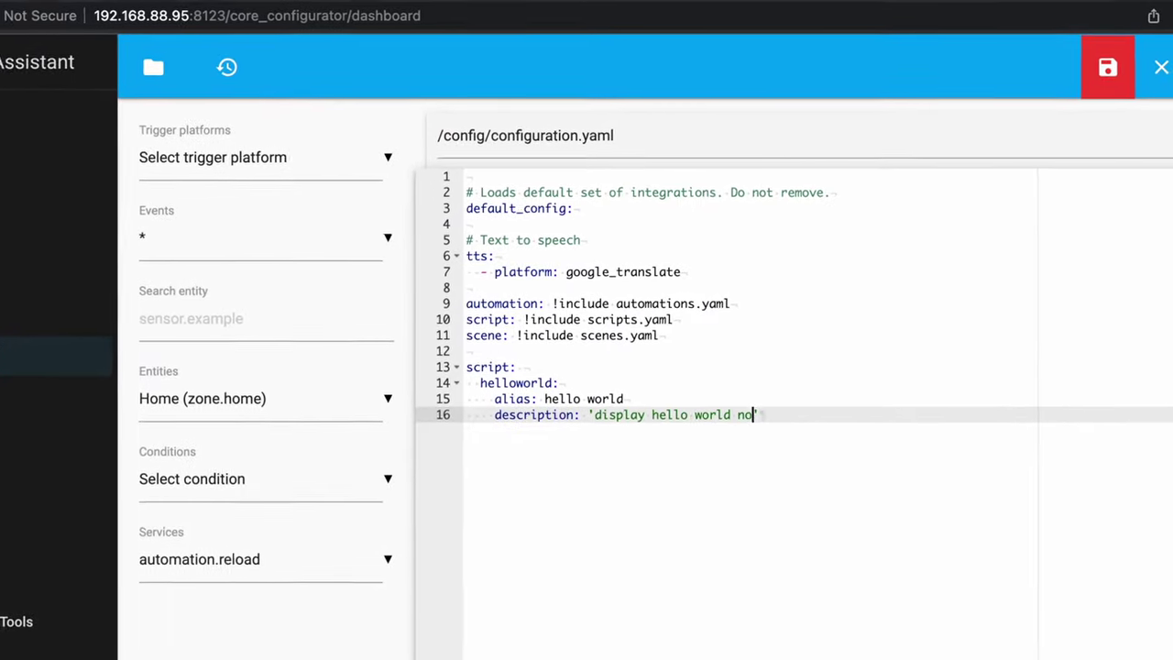
type("tification'")
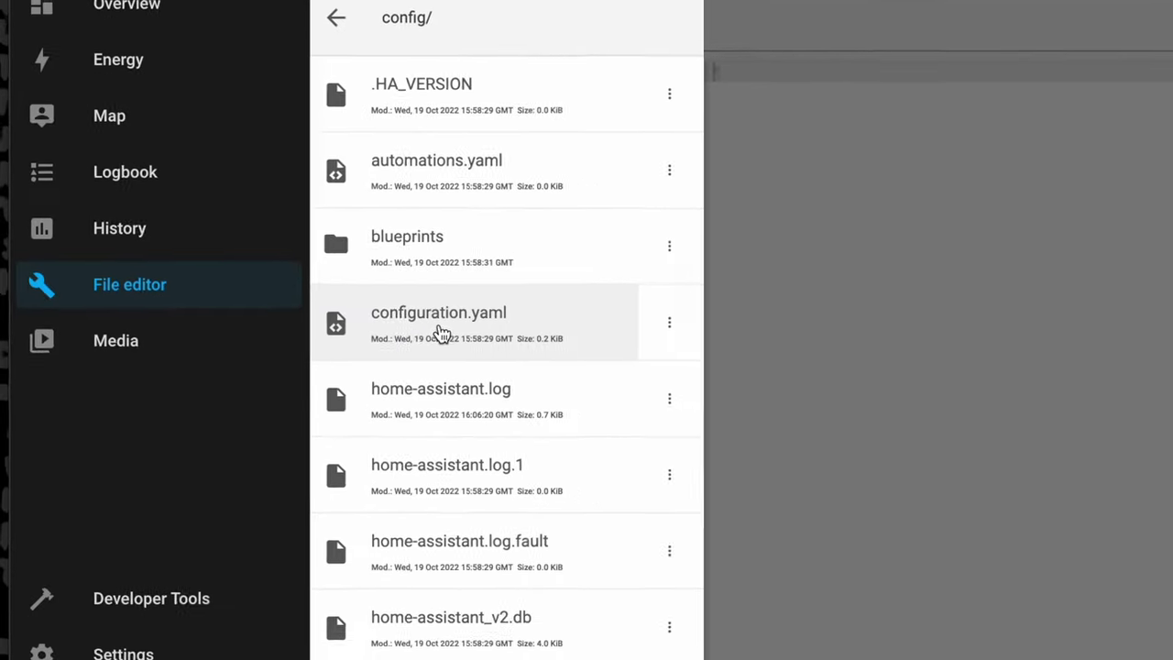
Open configuration.yaml from the file list, then install the File editor add-on.
left_click(441, 334)
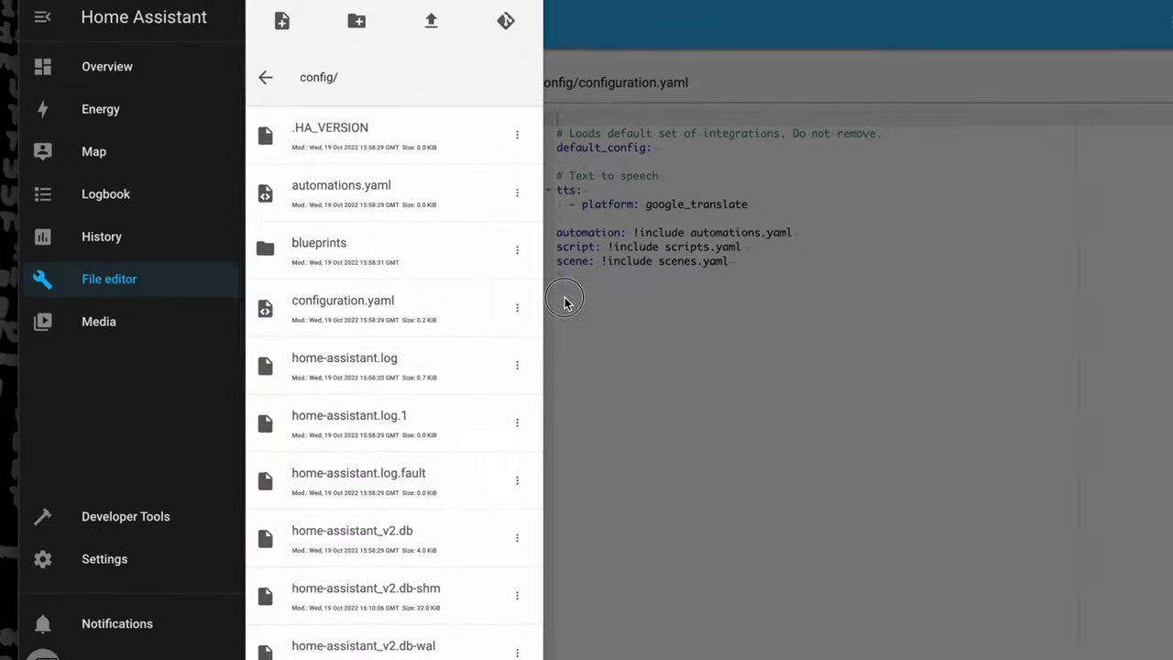
left_click(565, 302)
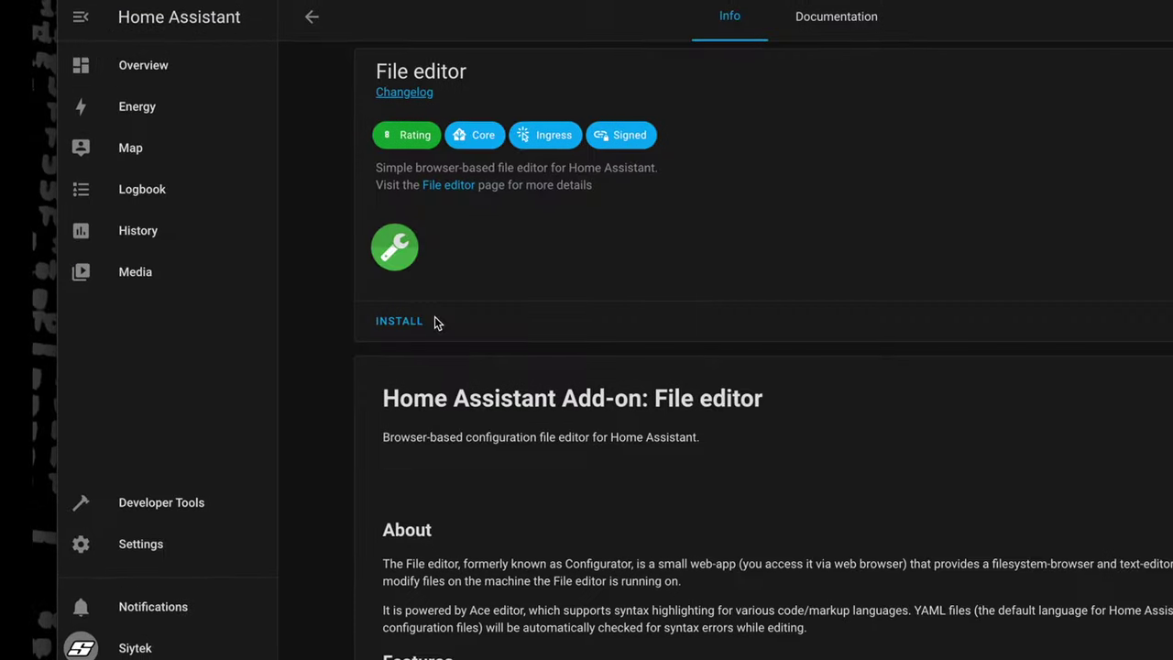
left_click(400, 320)
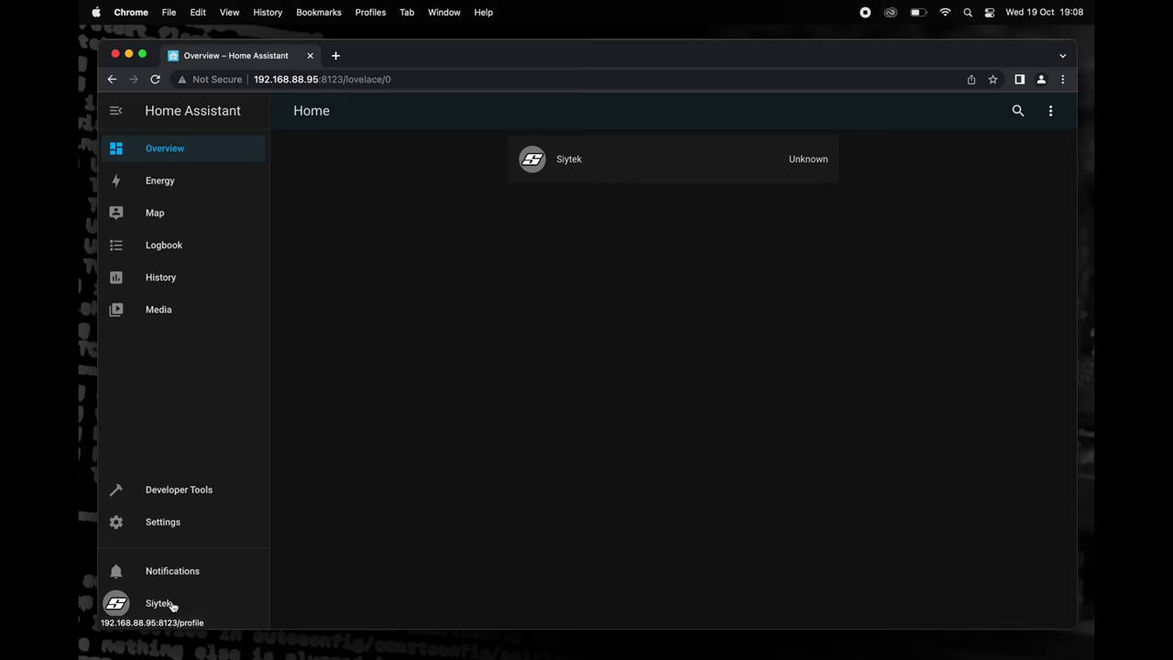
Enable Advanced Mode in the user profile, then go to Settings.
left_click(184, 607)
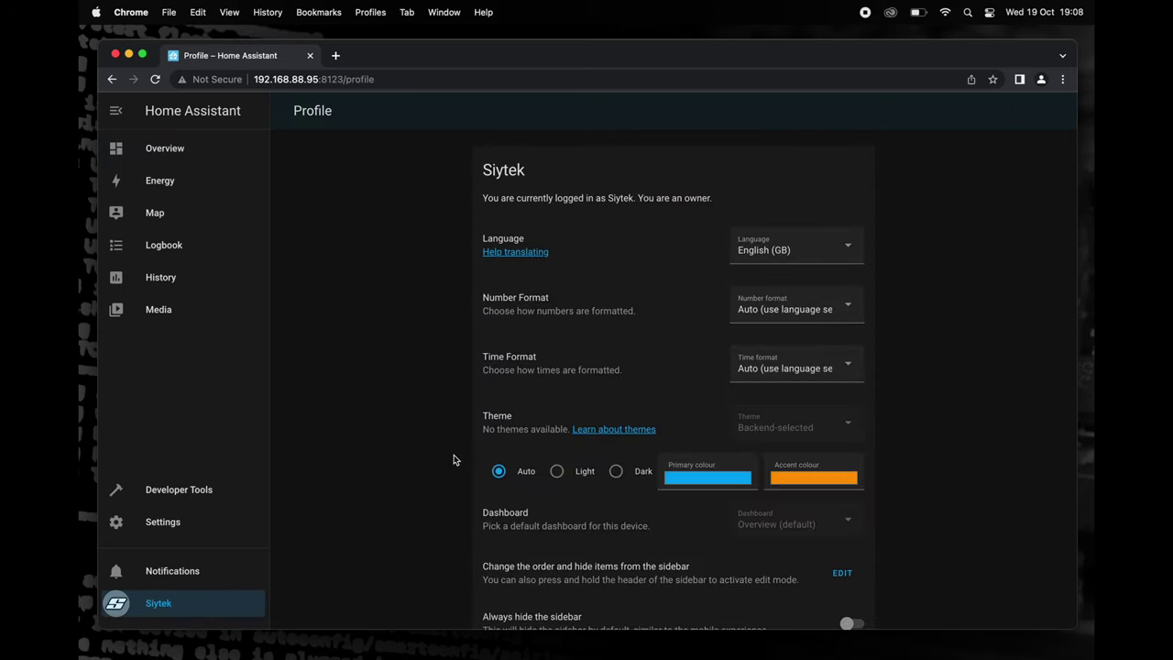
scroll(453, 461, "down", 5)
scroll(453, 461, "down", 3)
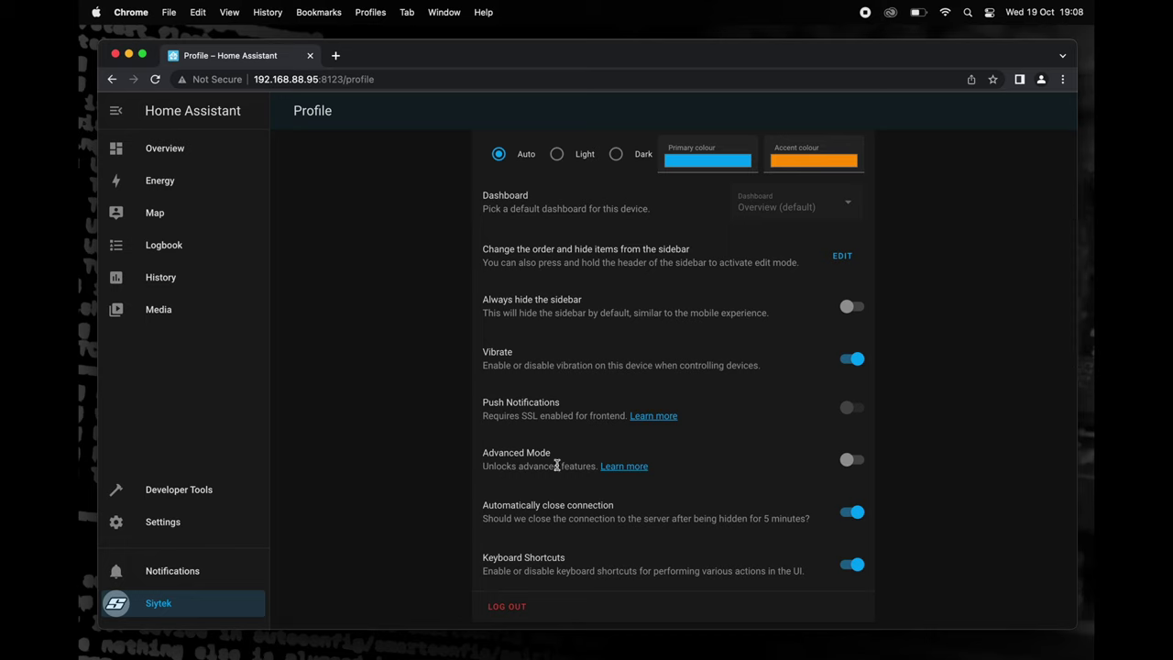
left_click(853, 464)
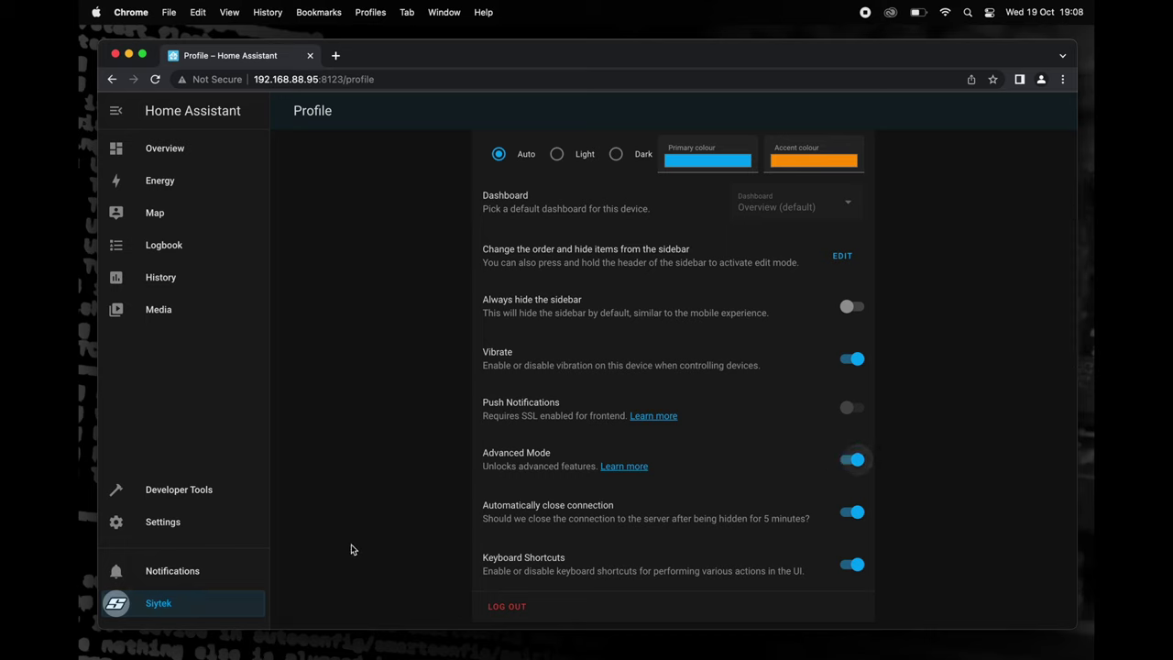
left_click(198, 525)
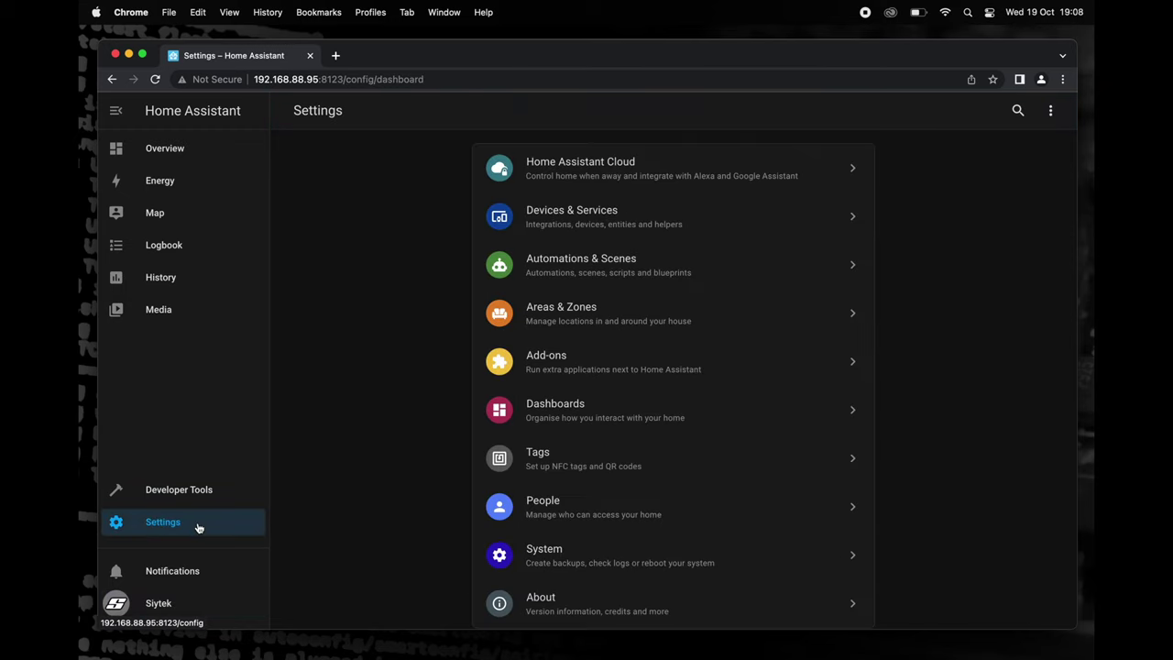
Install and start File editor from the Add-on Store, show it in the sidebar, and open it.
left_click(571, 349)
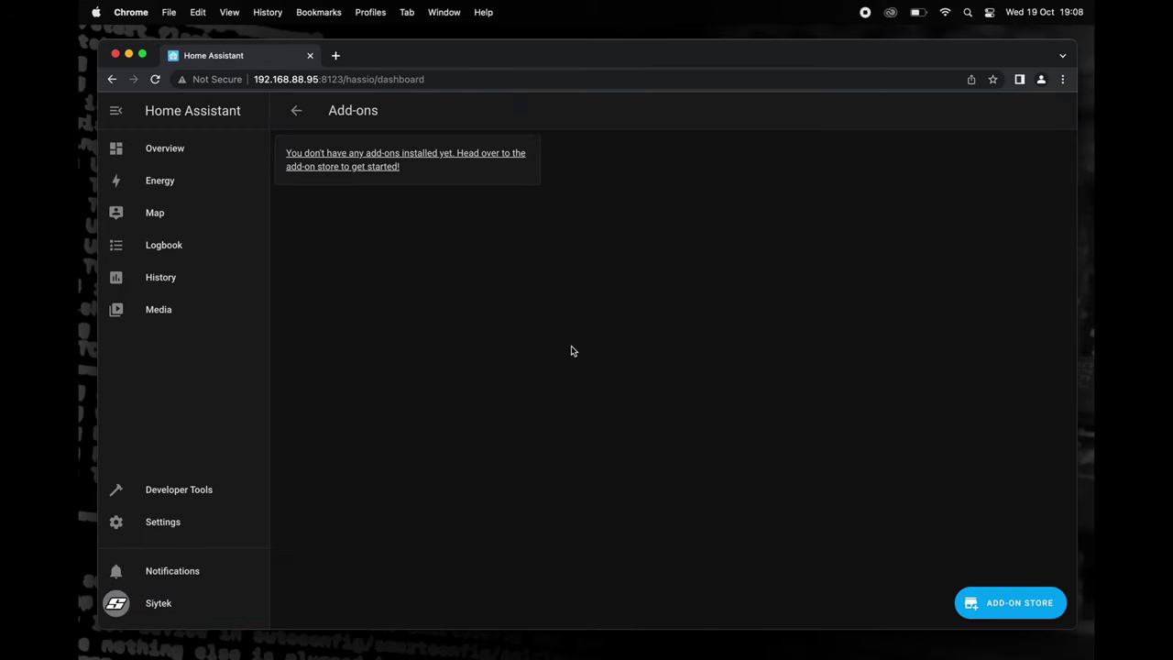
left_click(996, 595)
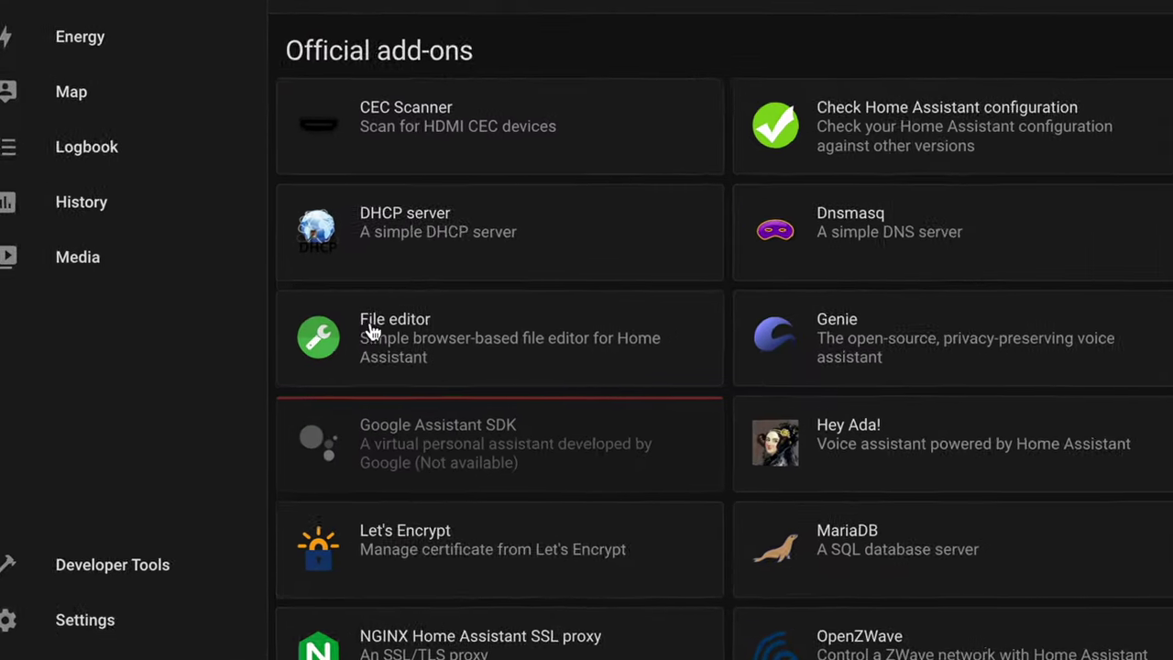
left_click(421, 352)
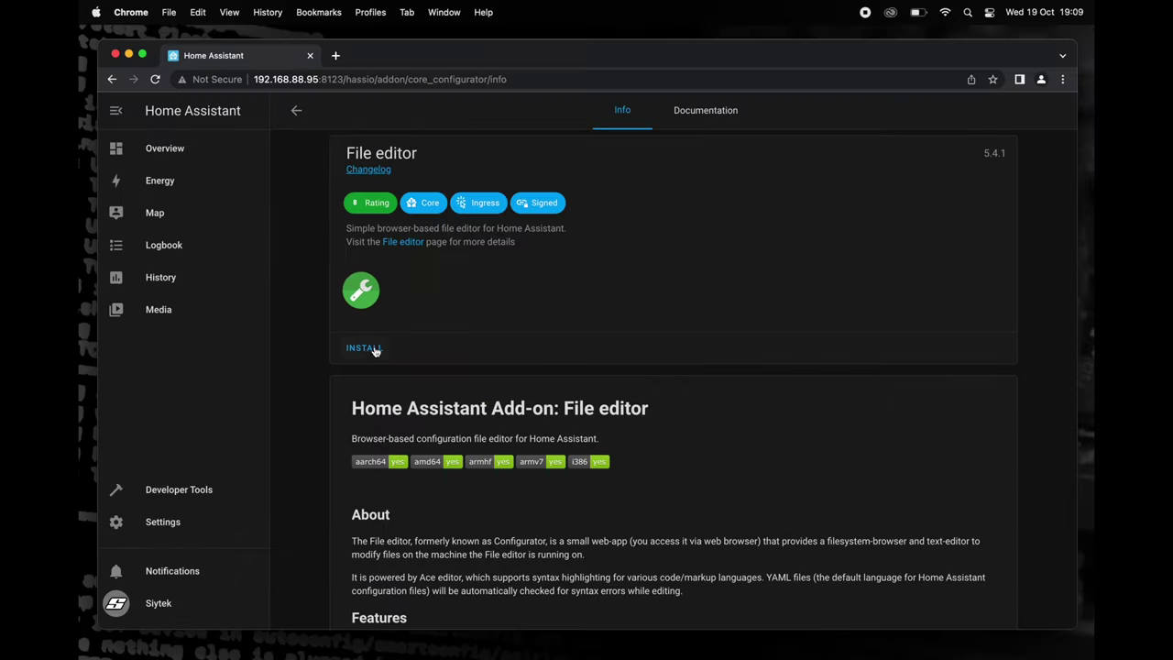
left_click(374, 351)
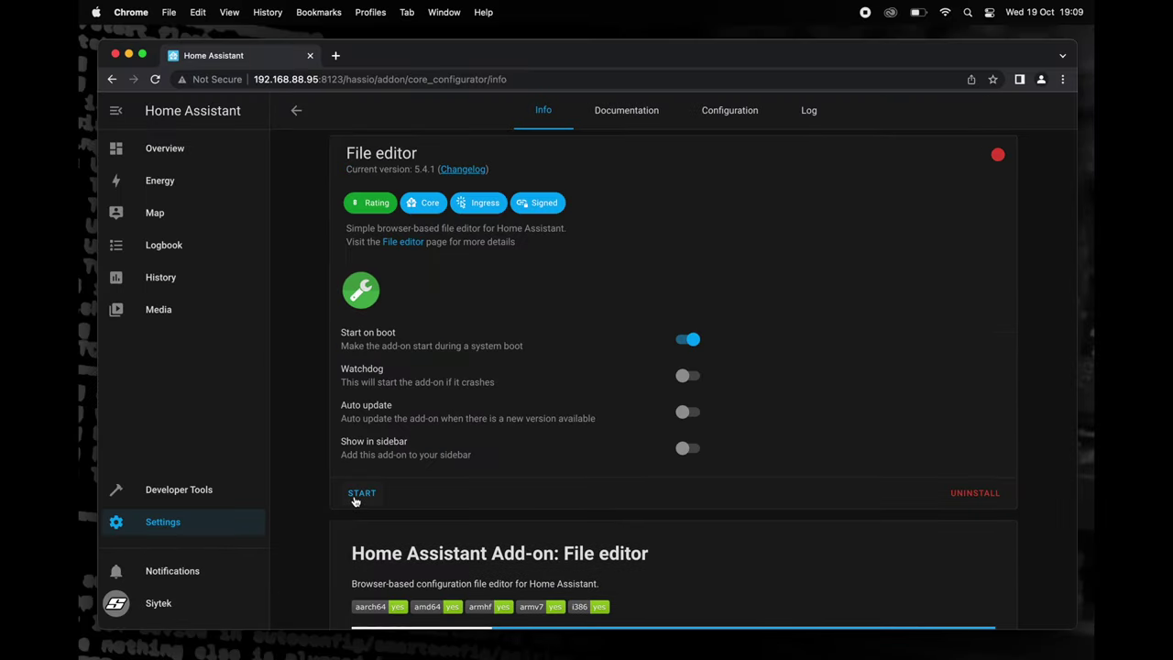
left_click(356, 498)
left_click(683, 451)
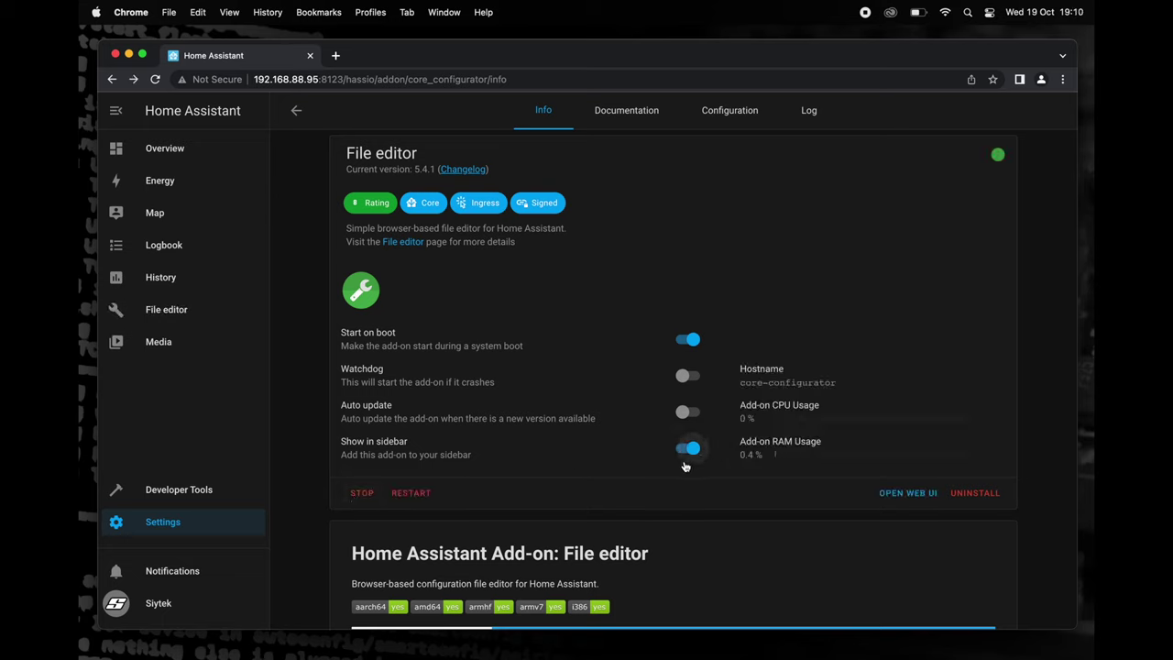
left_click(168, 315)
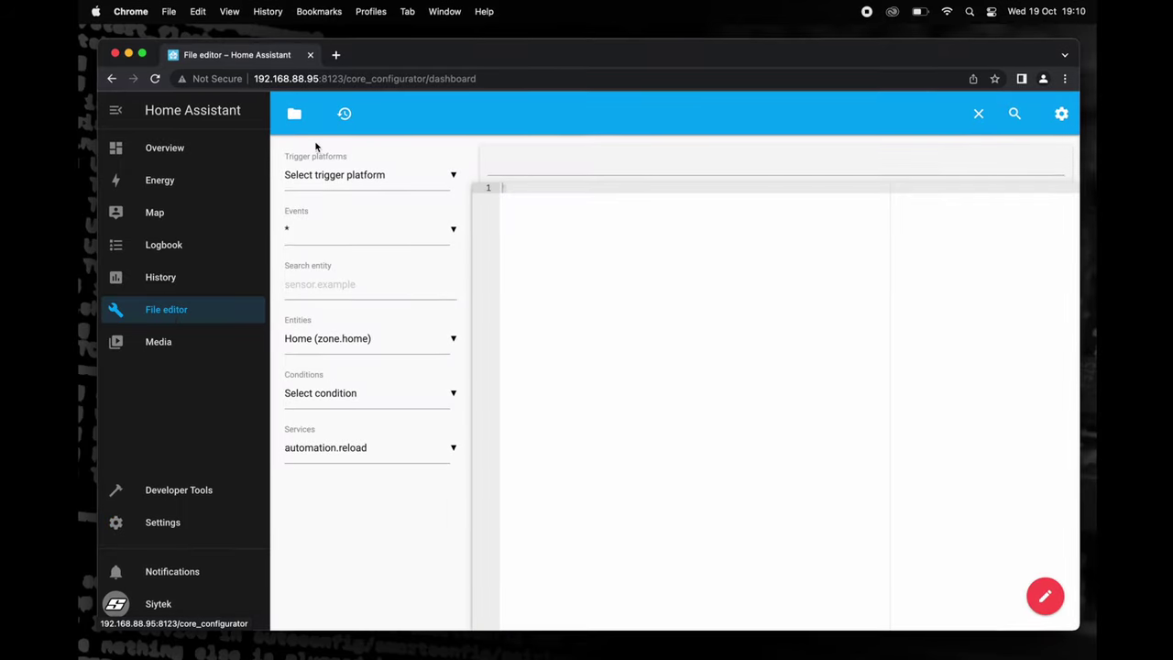
Open config/configuration.yaml in the File editor with the cursor after its last line.
left_click(295, 115)
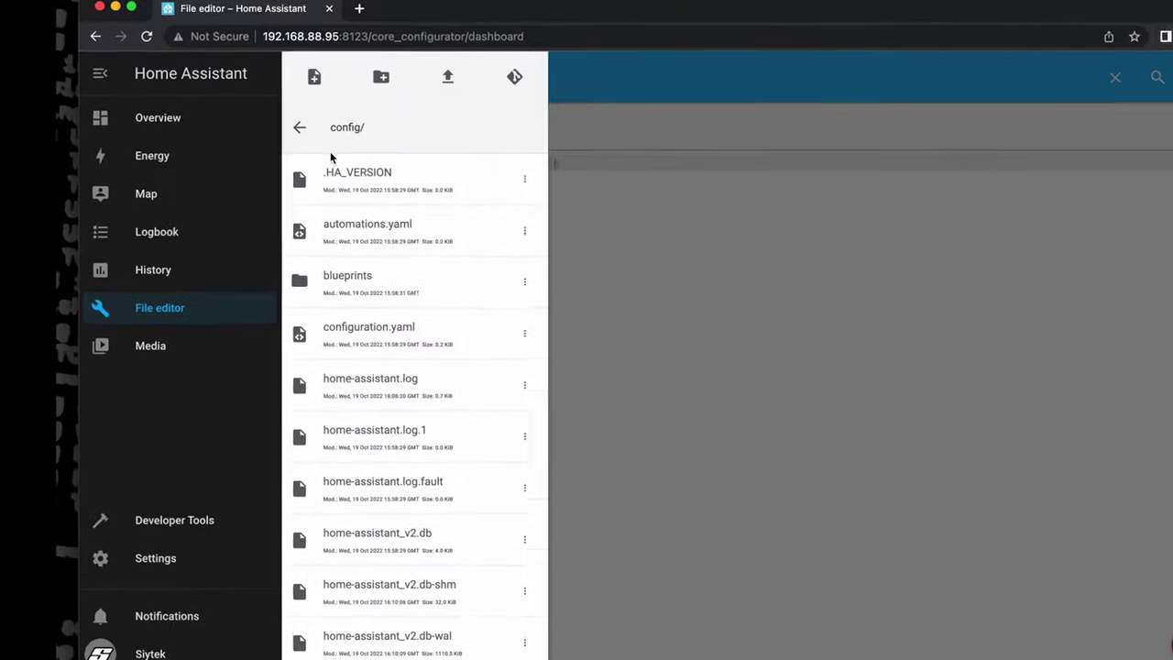
left_click(354, 341)
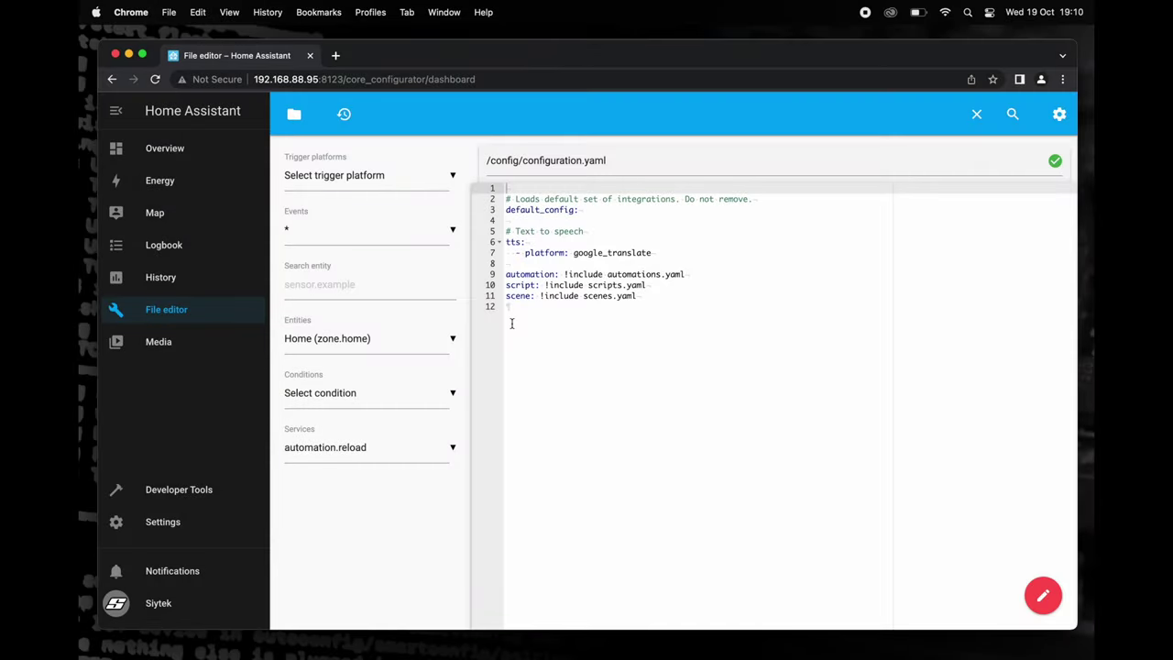
left_click(565, 343)
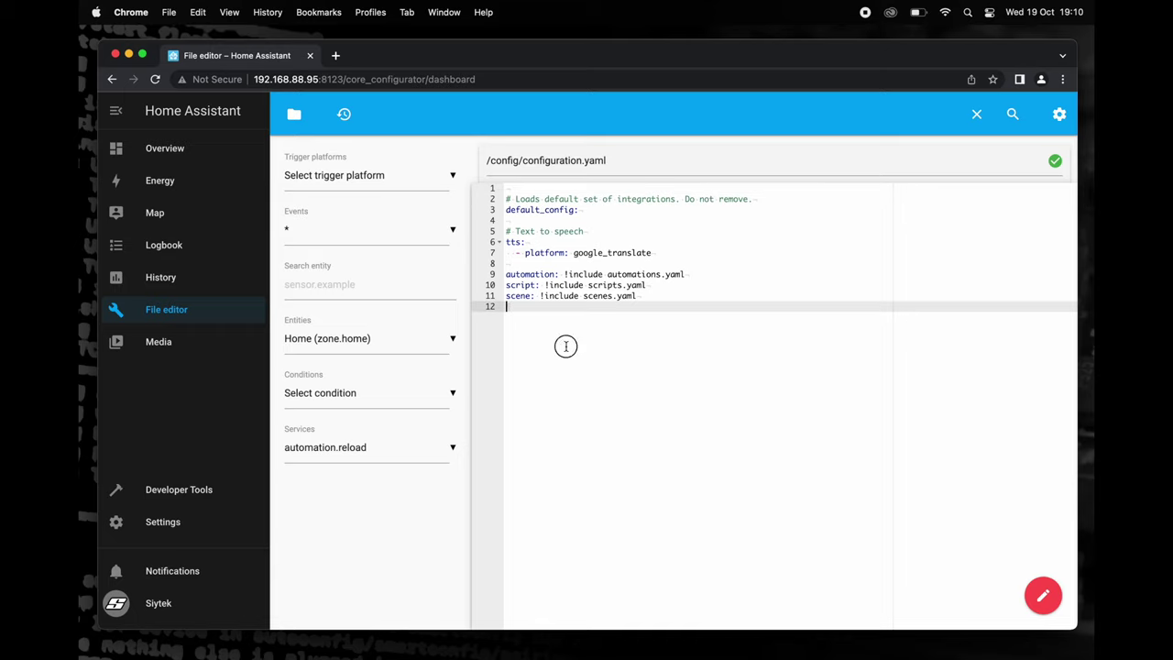
Start a script: block with helloworld, alias 'hello world' and description 'display hello world notification'.
key("Return")
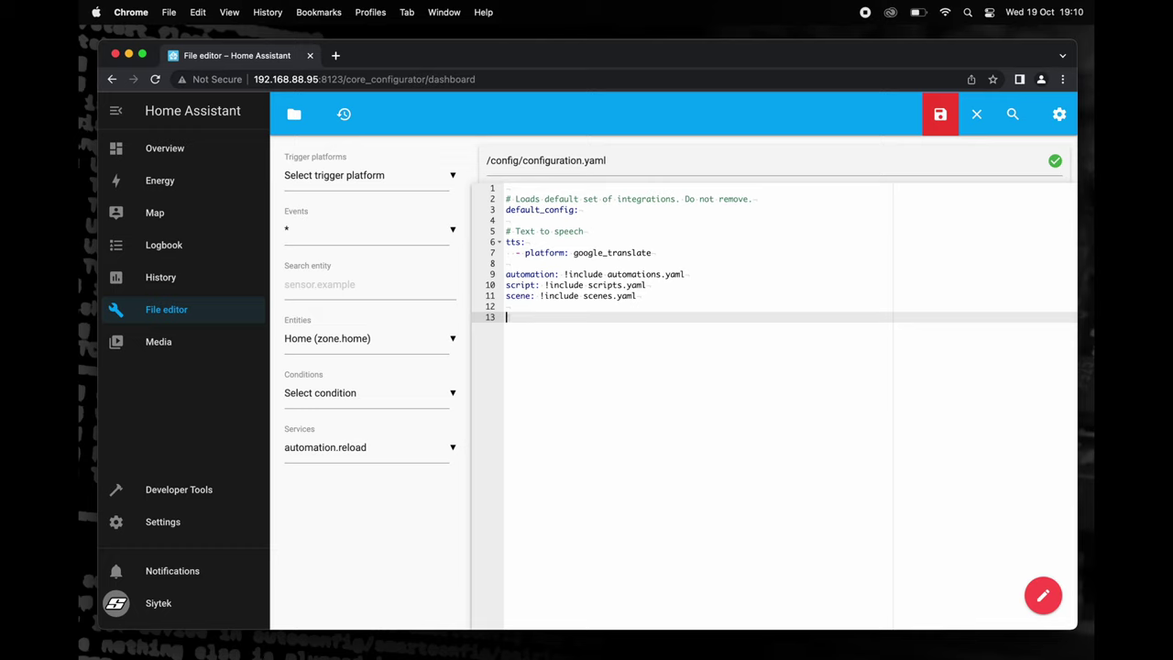
type("script:")
key("Return")
type("he")
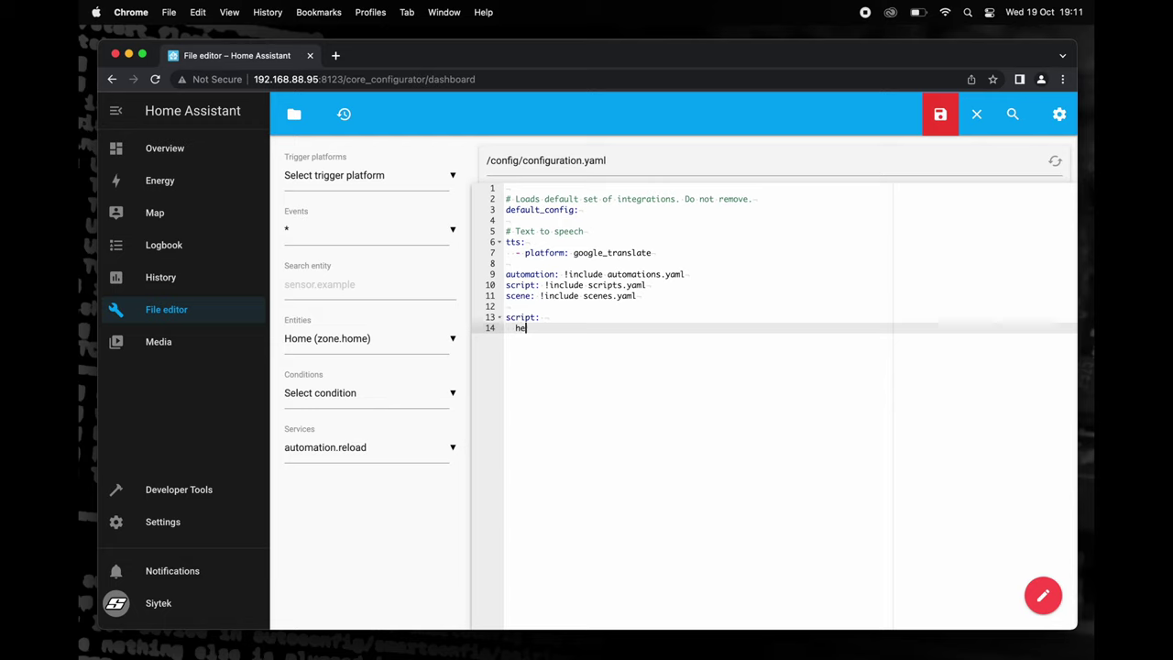
type("lloworld:")
key("Return")
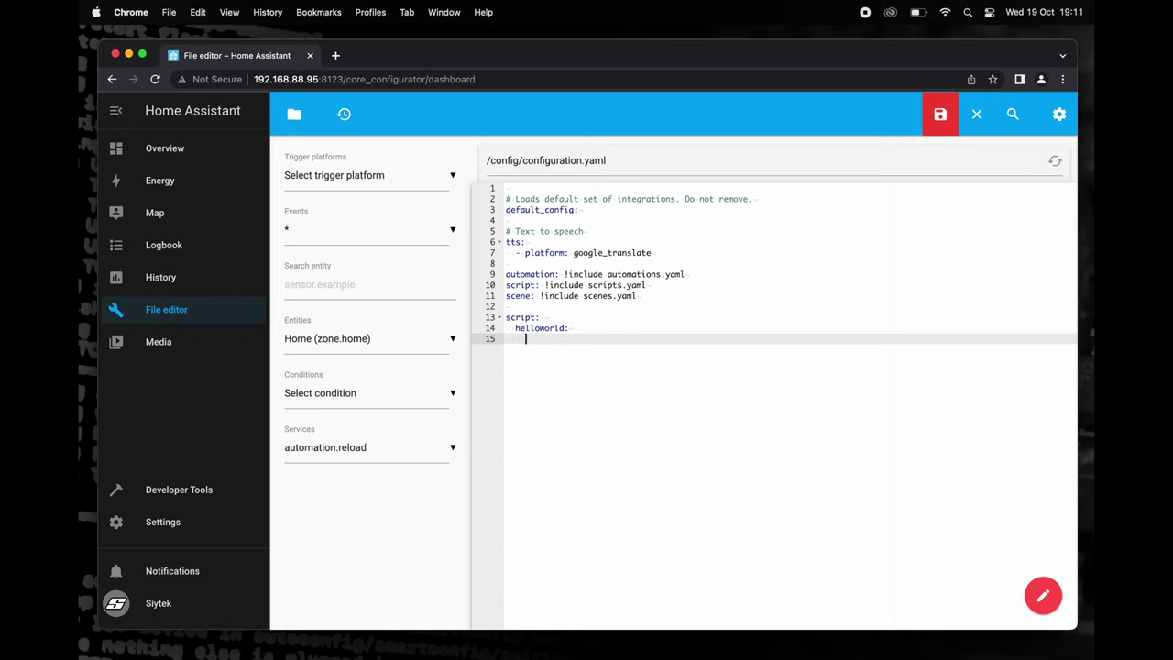
type("alias: hello world")
key("Return")
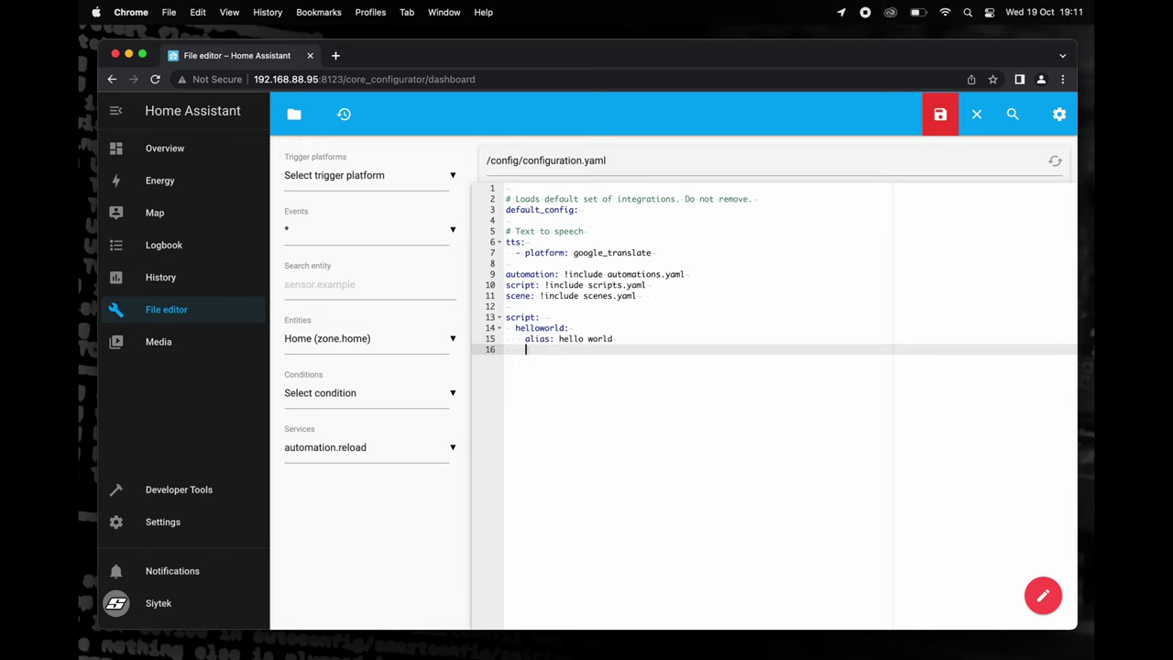
type("des")
type("cription: ")
type("'disp")
type("lay hello wo")
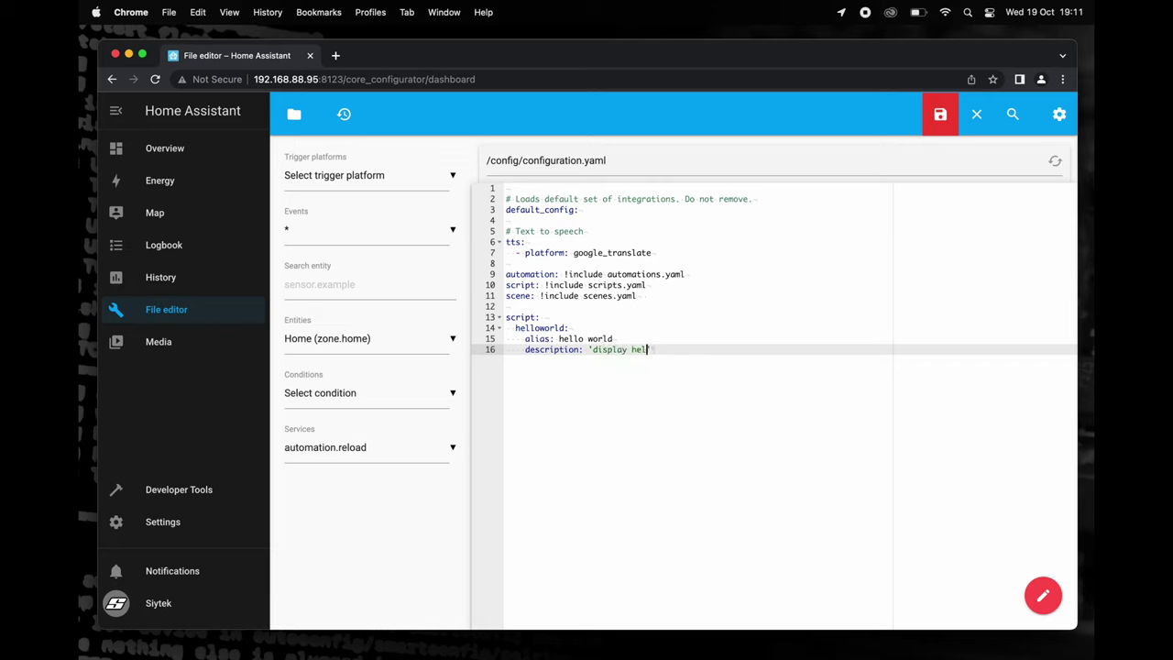
type("rld notification")
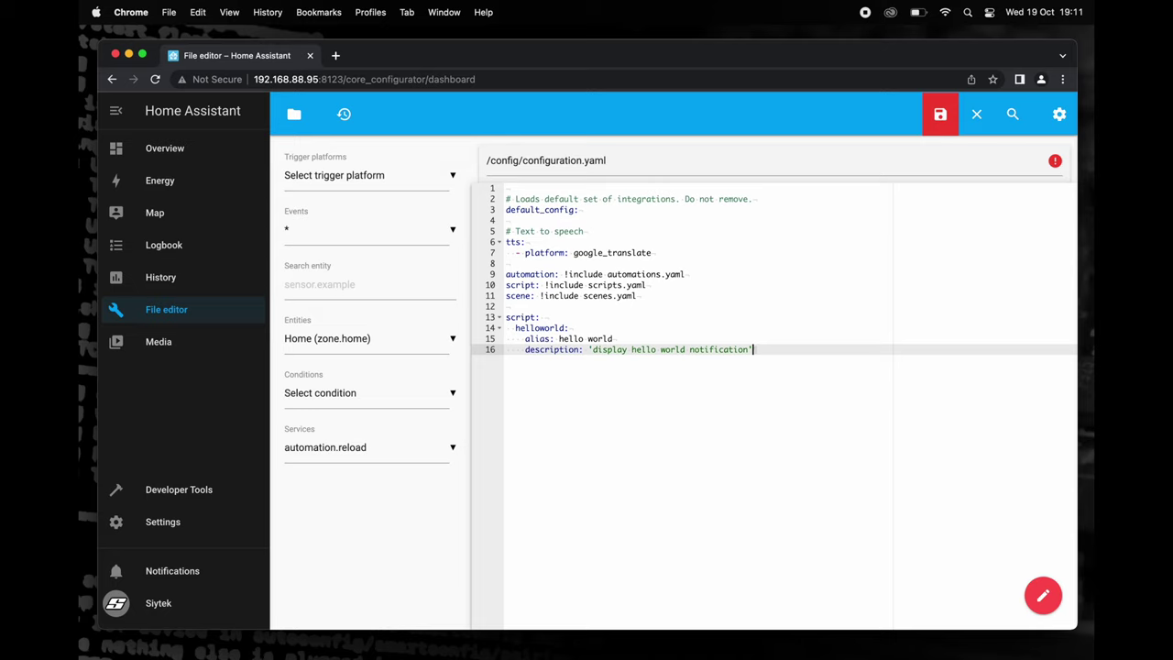
Add a sequence calling notify.persistent_notification with message "Hello World!" and title "Hello World Notification".
key("Return")
type("sequen")
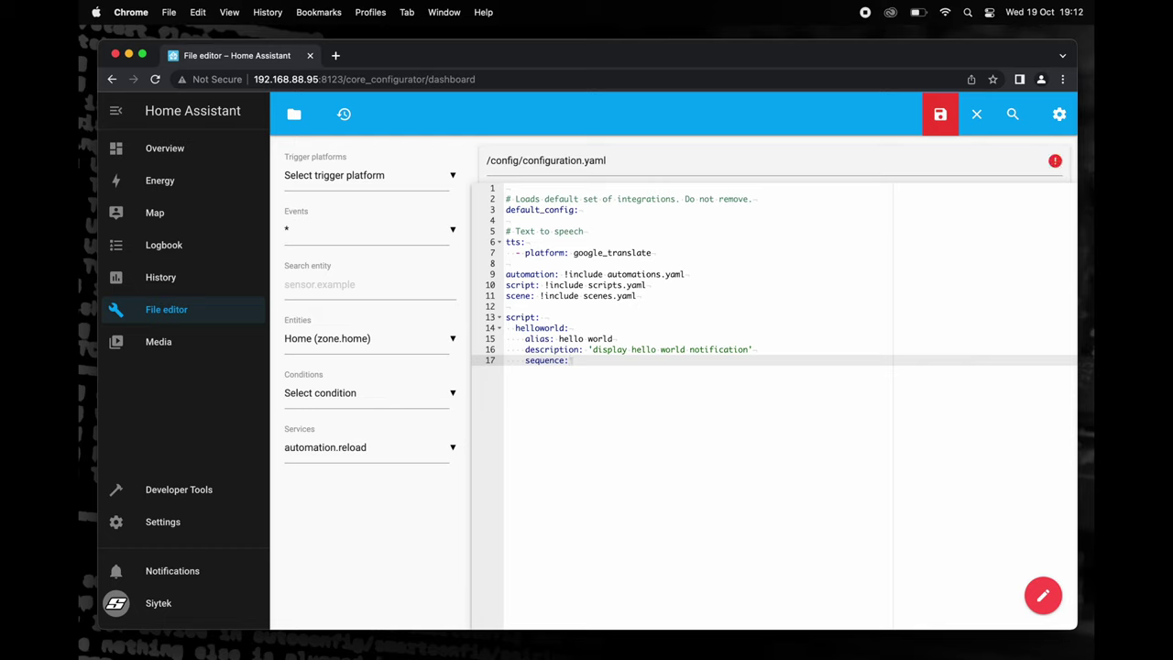
type("ce:")
key("Return")
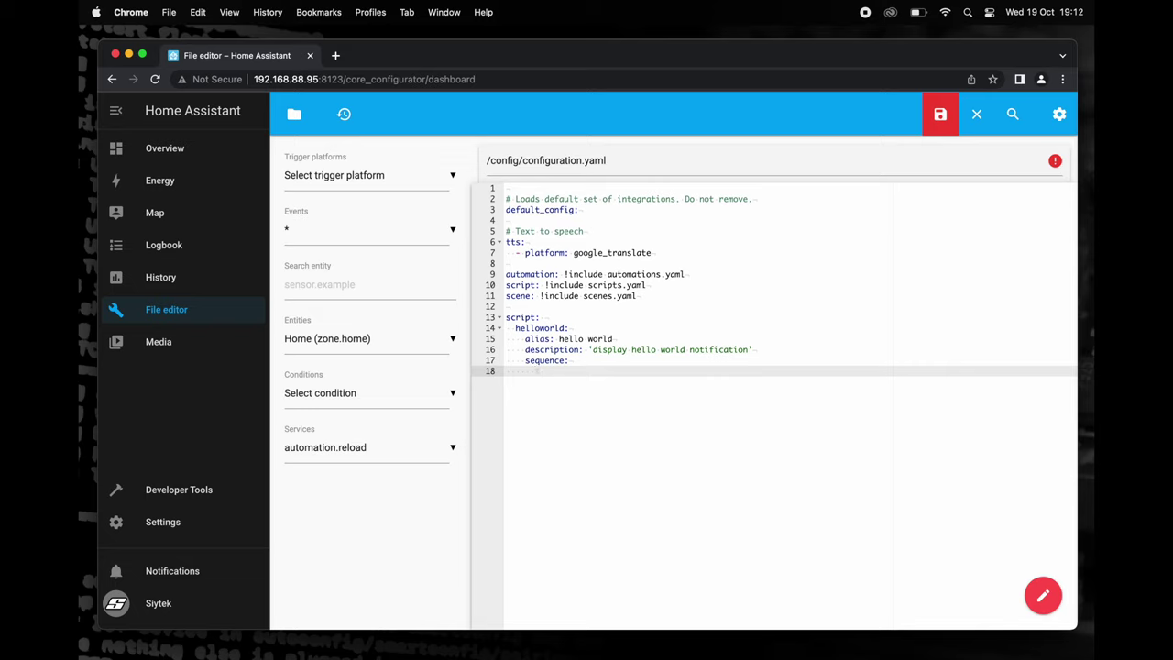
type("service: notify.persist")
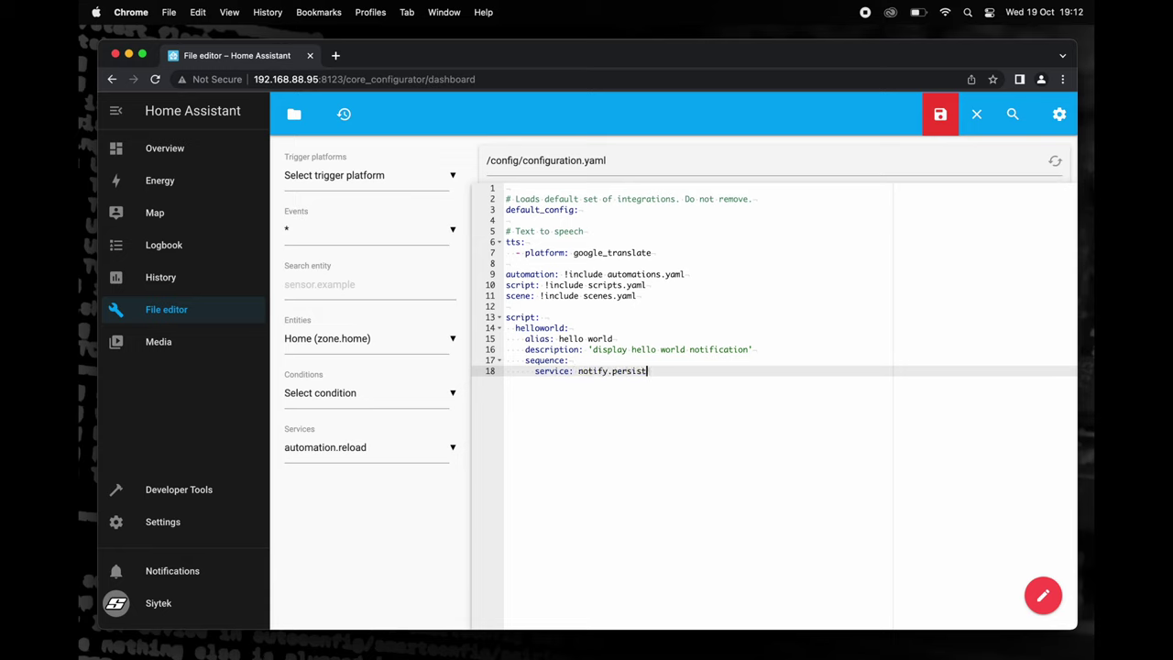
type("ent_notification")
key("Return")
type("data")
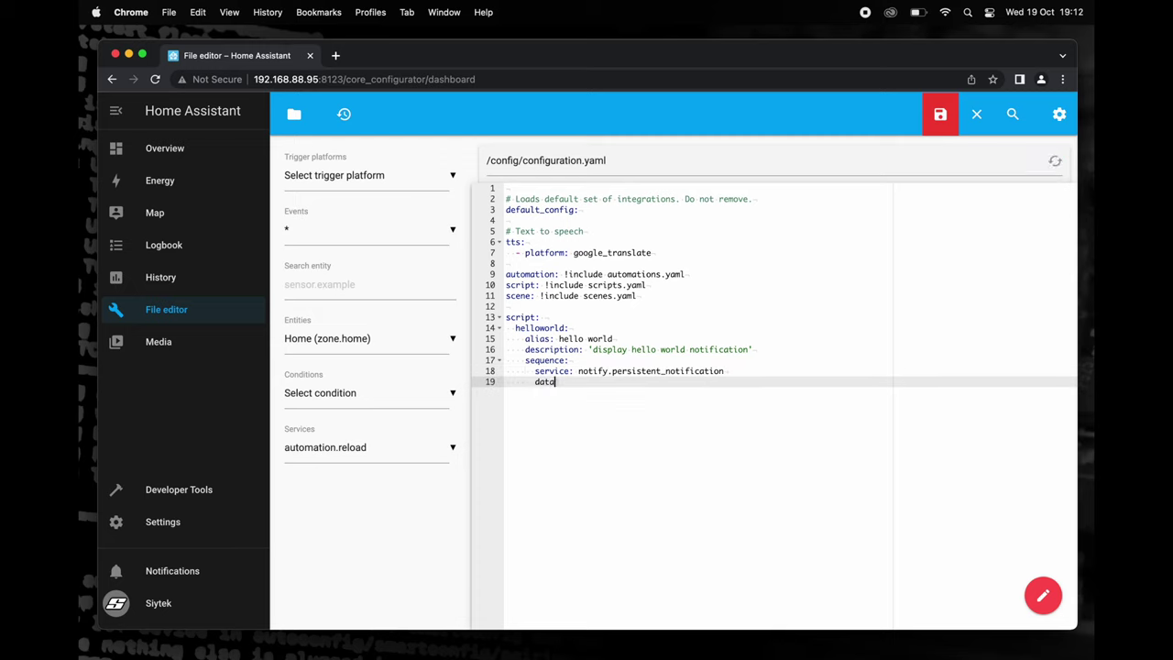
type(":")
key("Return")
type("mess")
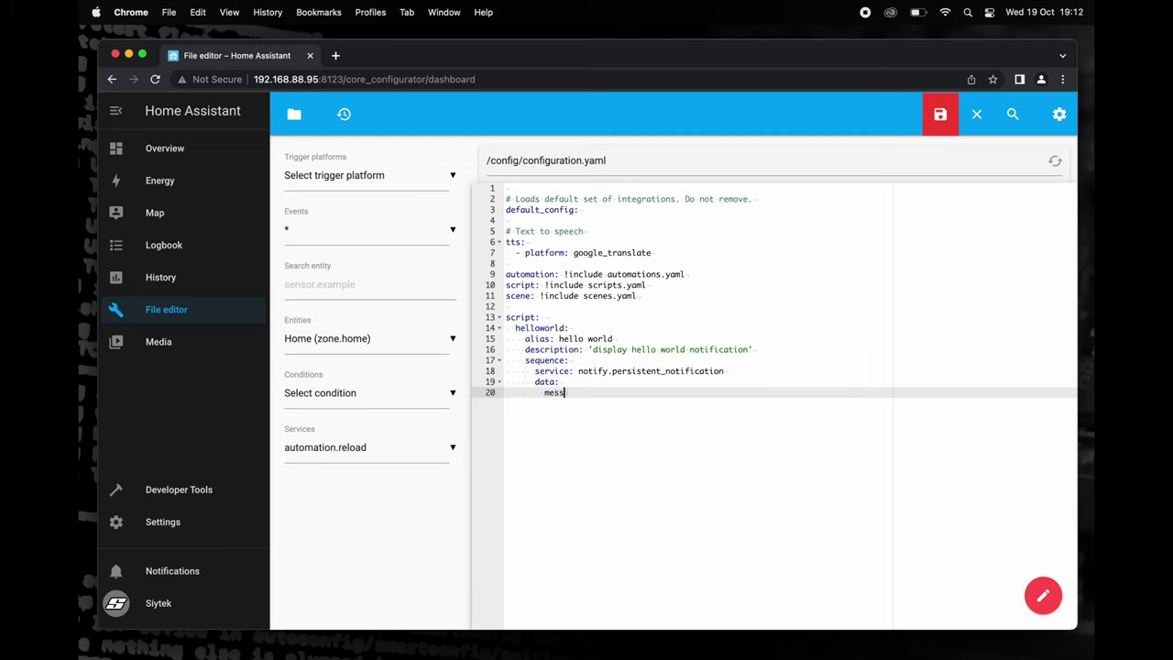
type("age: \"Hello World!\"")
key("Return")
type("title: ")
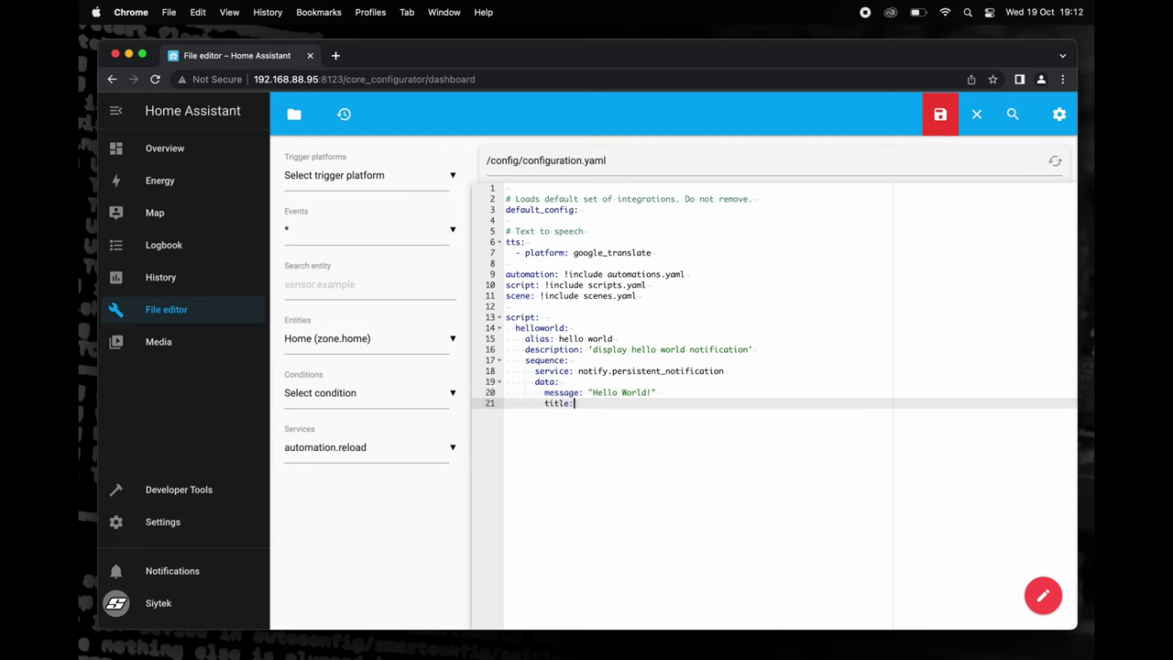
type("\"Hello World Notification")
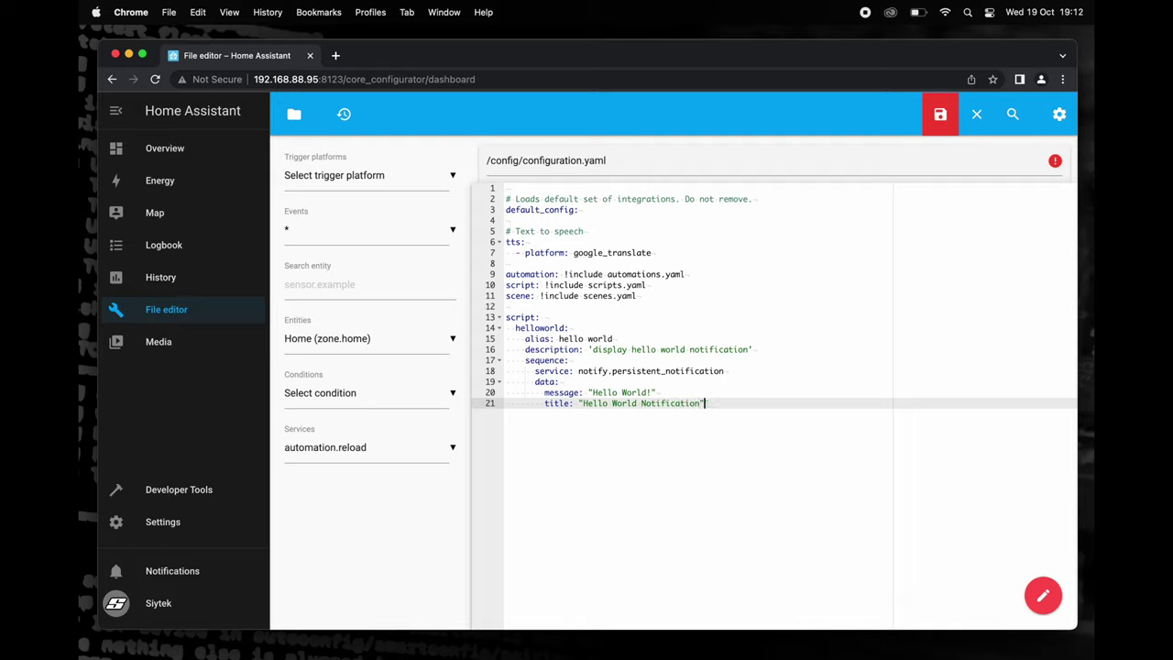
Delete the 'script: !include scripts.yaml' line and save configuration.yaml.
left_click_drag(656, 285, 506, 285)
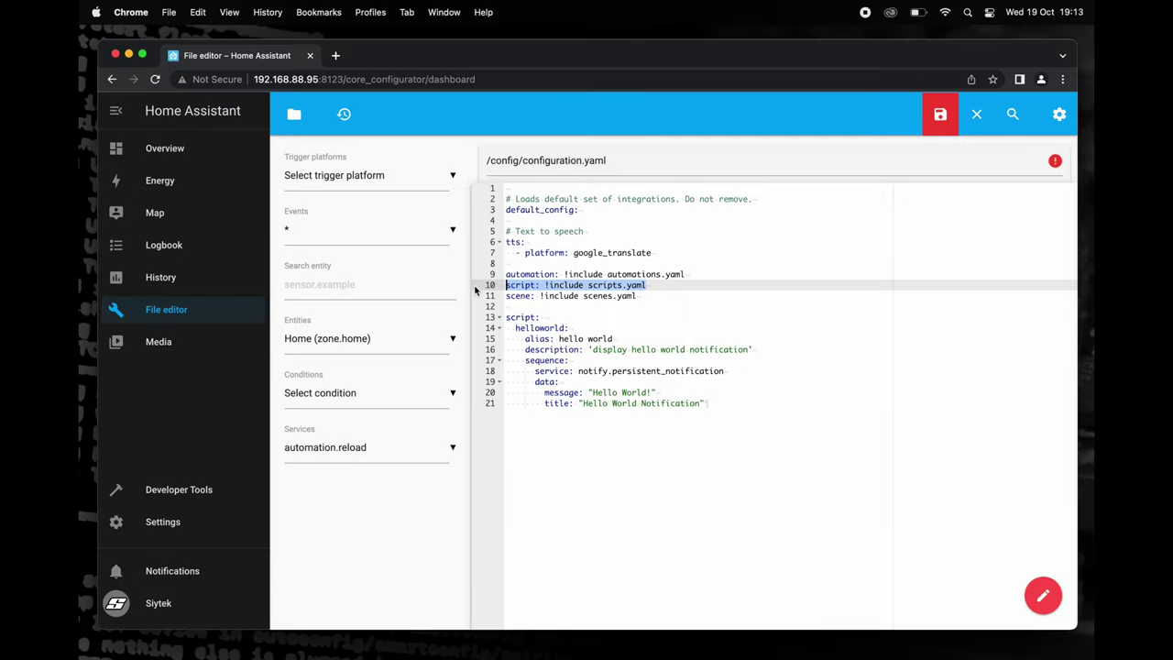
key("BackSpace")
key("BackSpace")
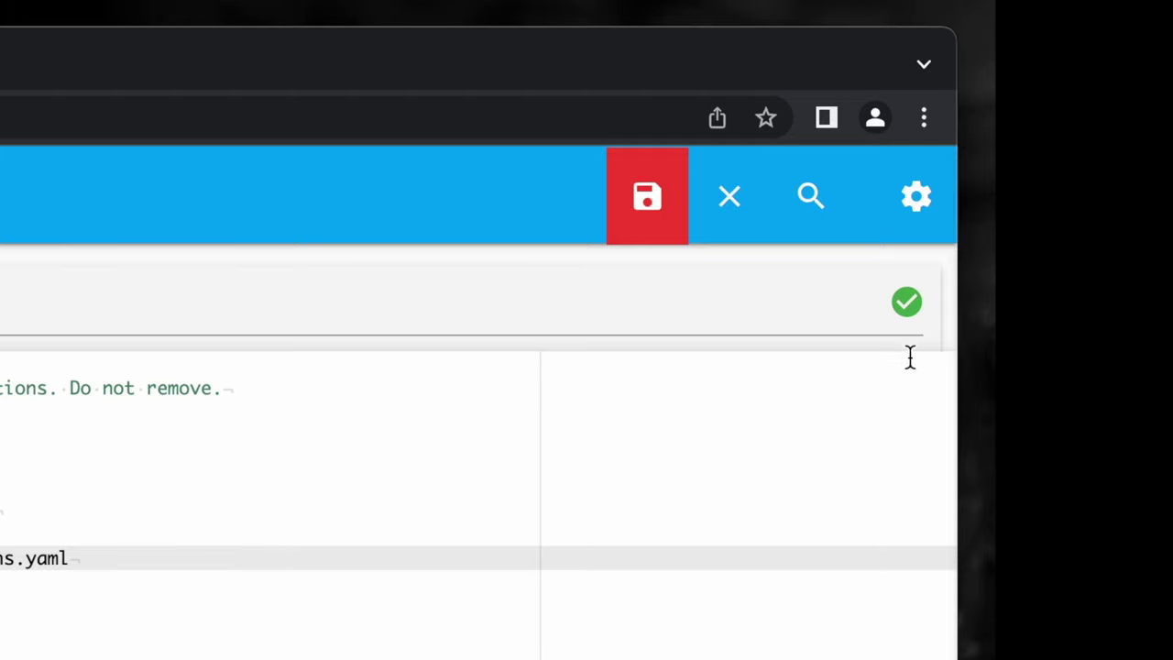
left_click(157, 659)
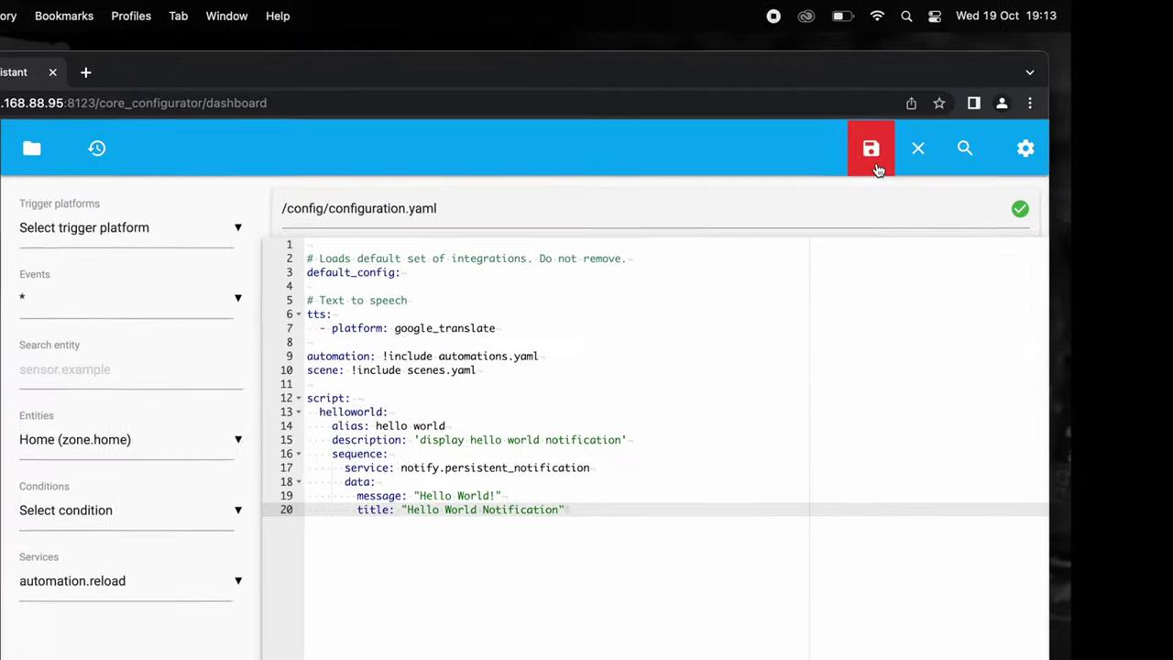
left_click(874, 165)
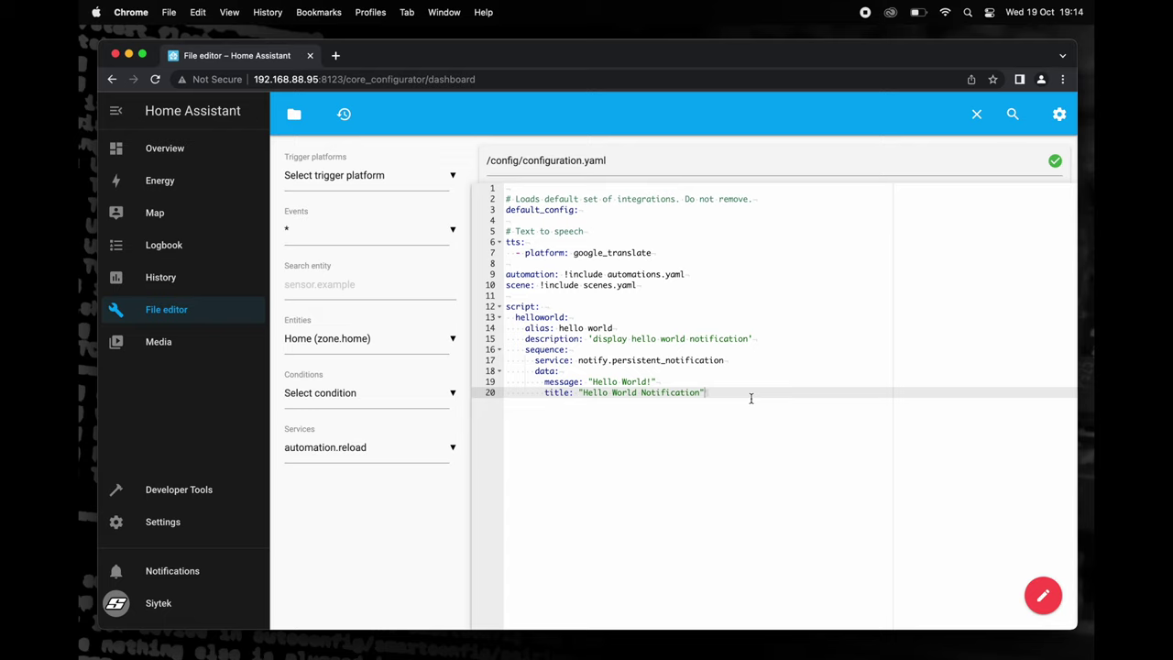
left_click(229, 490)
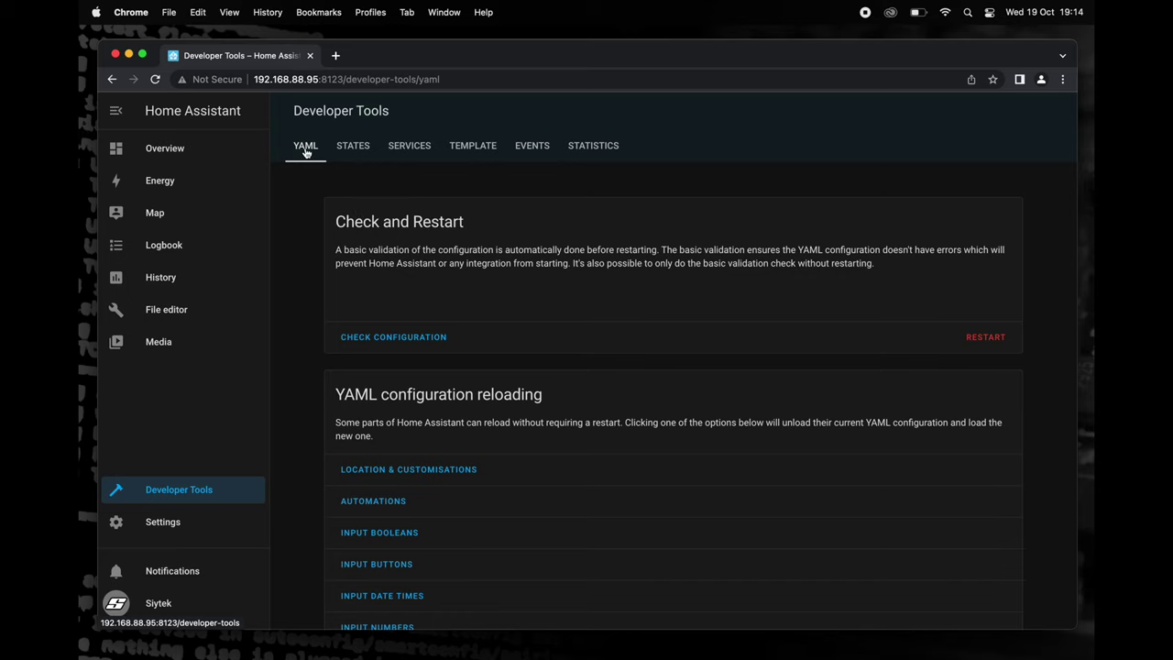
Reload SCRIPTS from the Developer Tools YAML reload list.
scroll(382, 412, "down", 5)
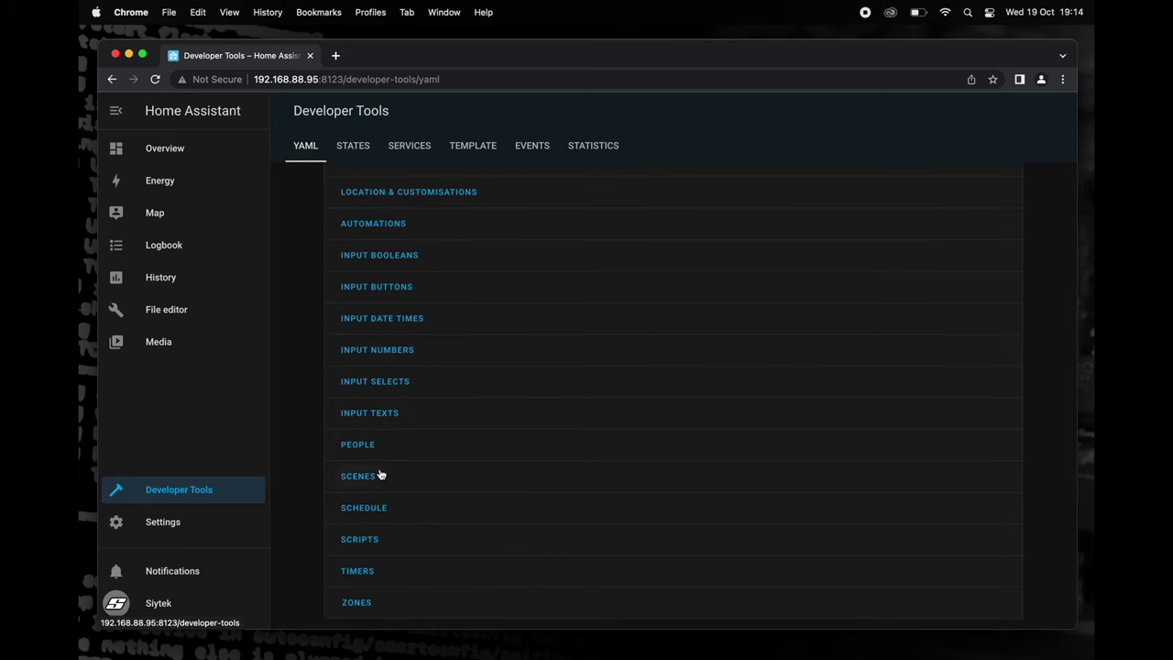
left_click(372, 539)
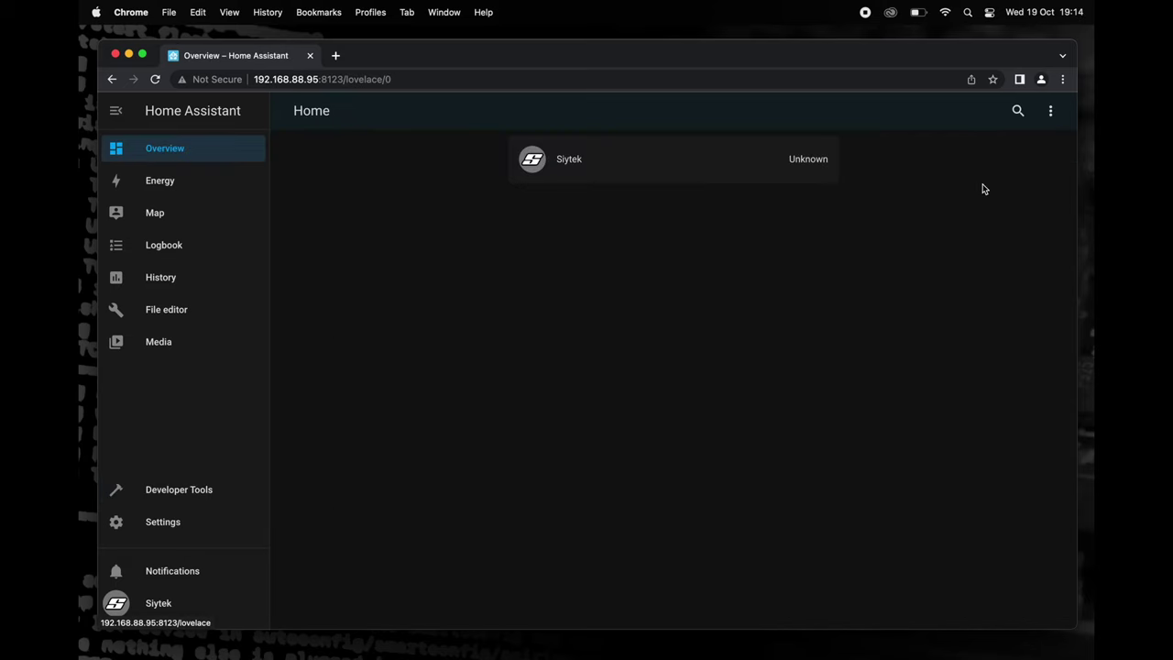
Take control of the Home dashboard and add a Button card for the hello world script.
left_click(1050, 110)
left_click(1025, 151)
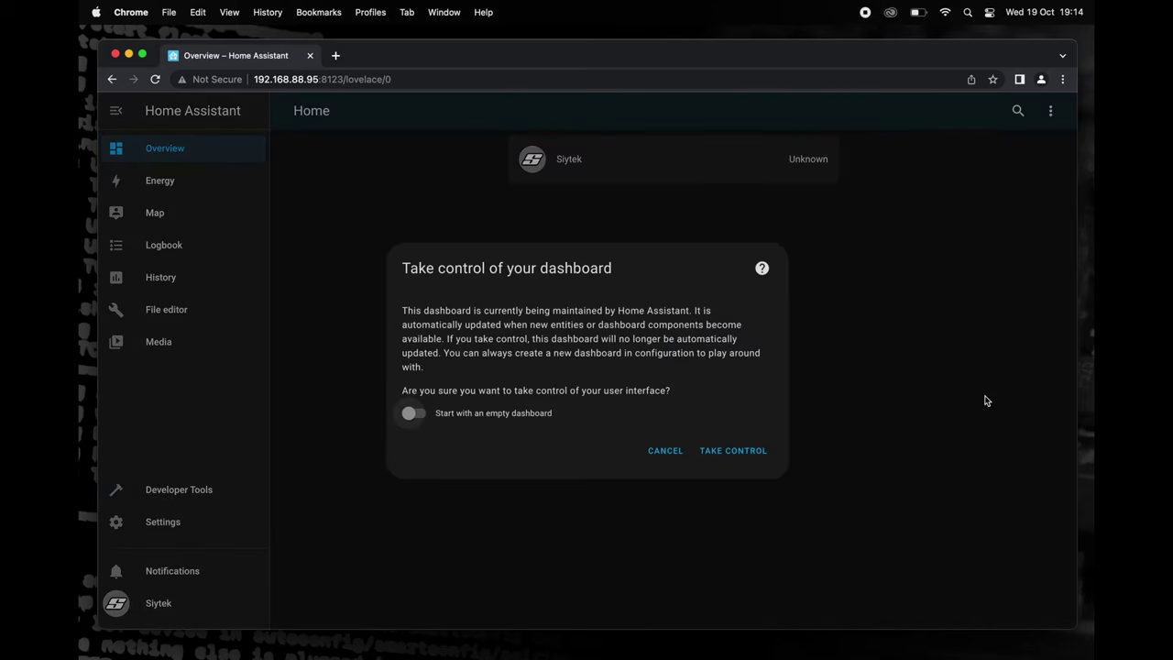
left_click(753, 455)
left_click(1027, 286)
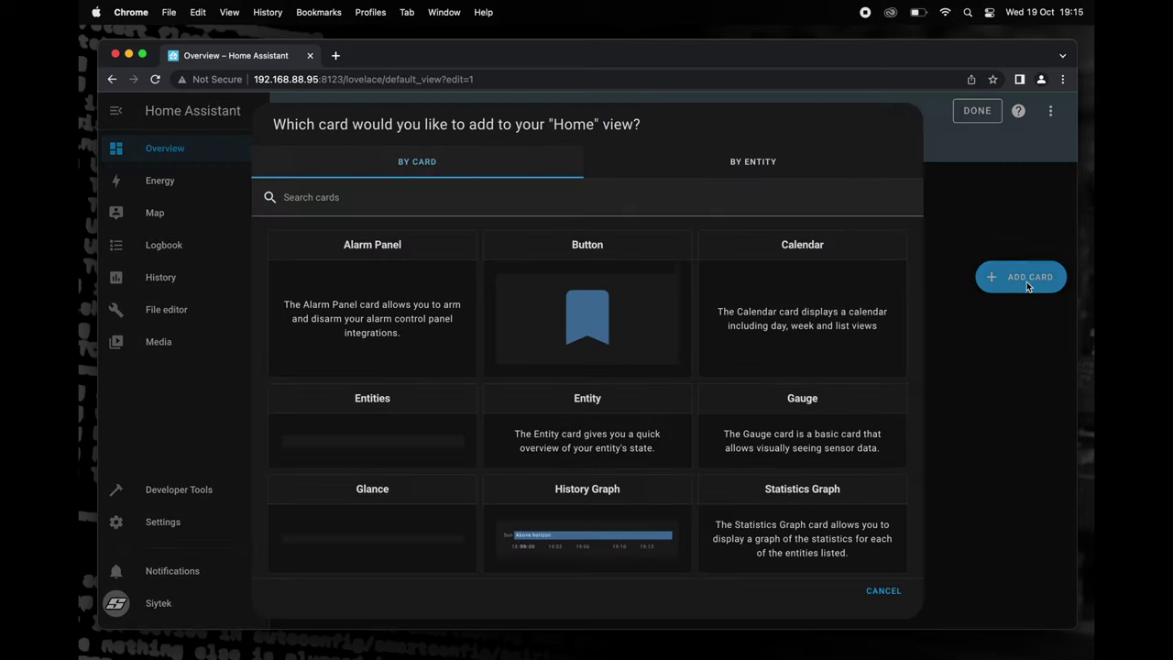
left_click(597, 256)
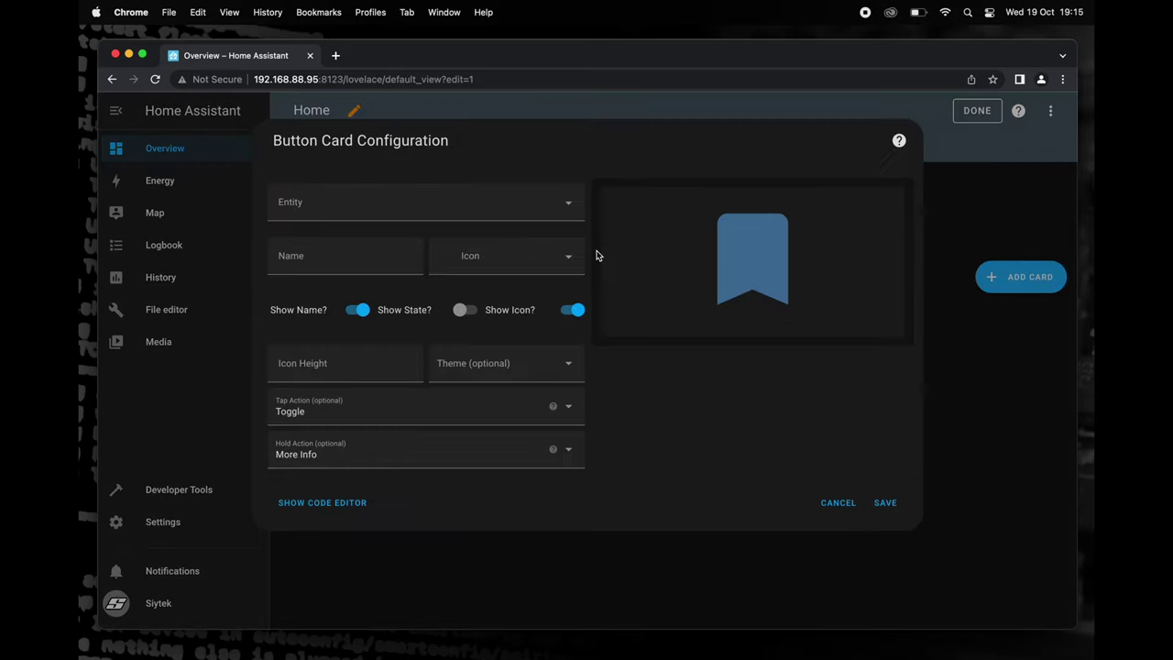
left_click(569, 213)
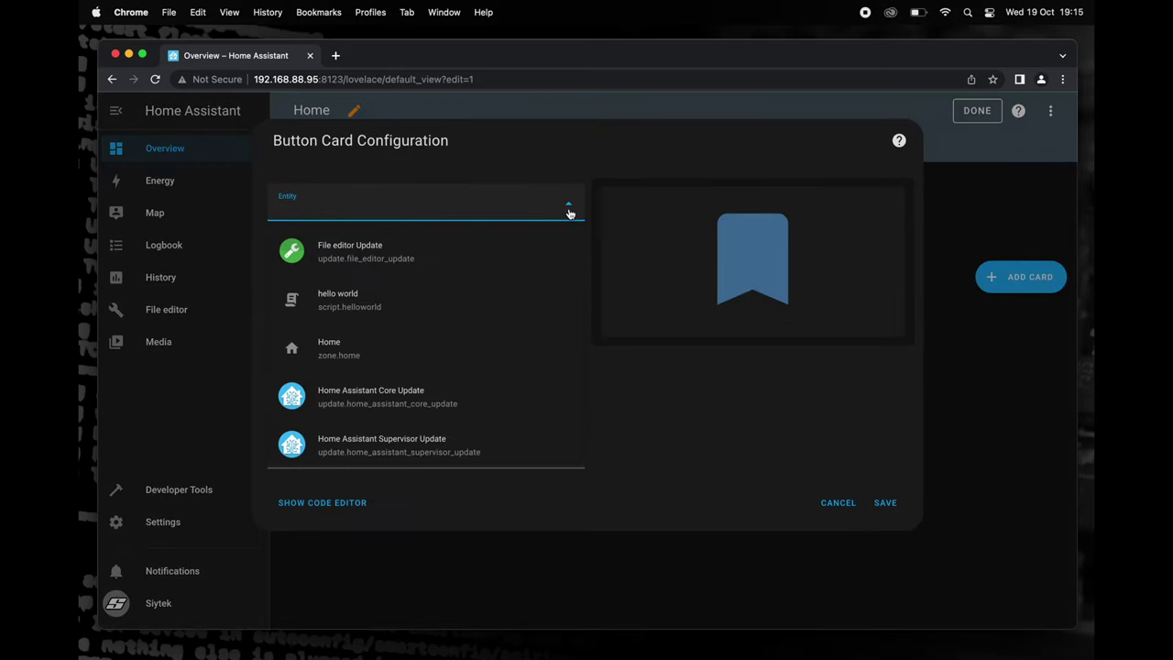
left_click(411, 311)
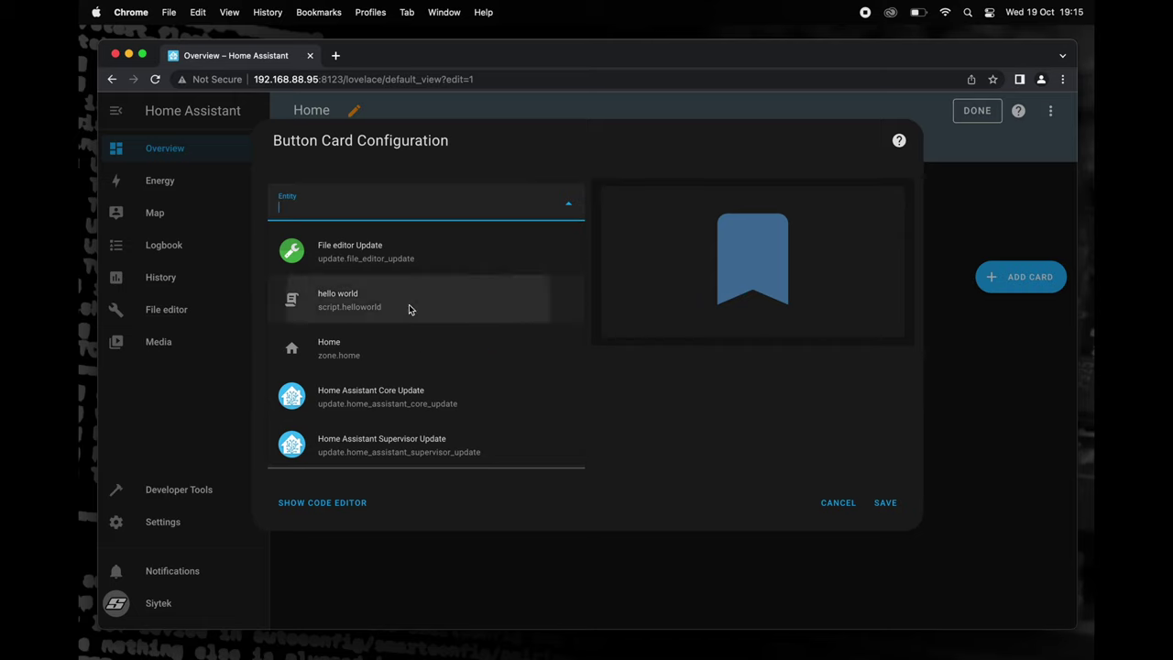
left_click(876, 502)
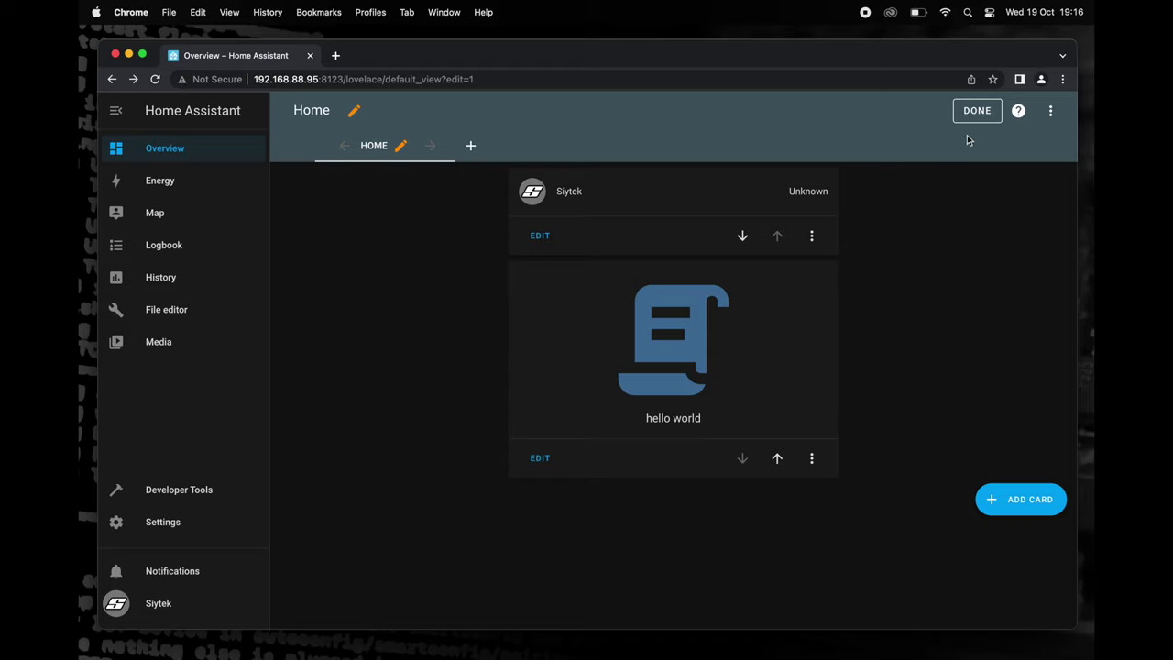
Leave edit mode, press the hello world button, and view the new notification.
left_click(973, 114)
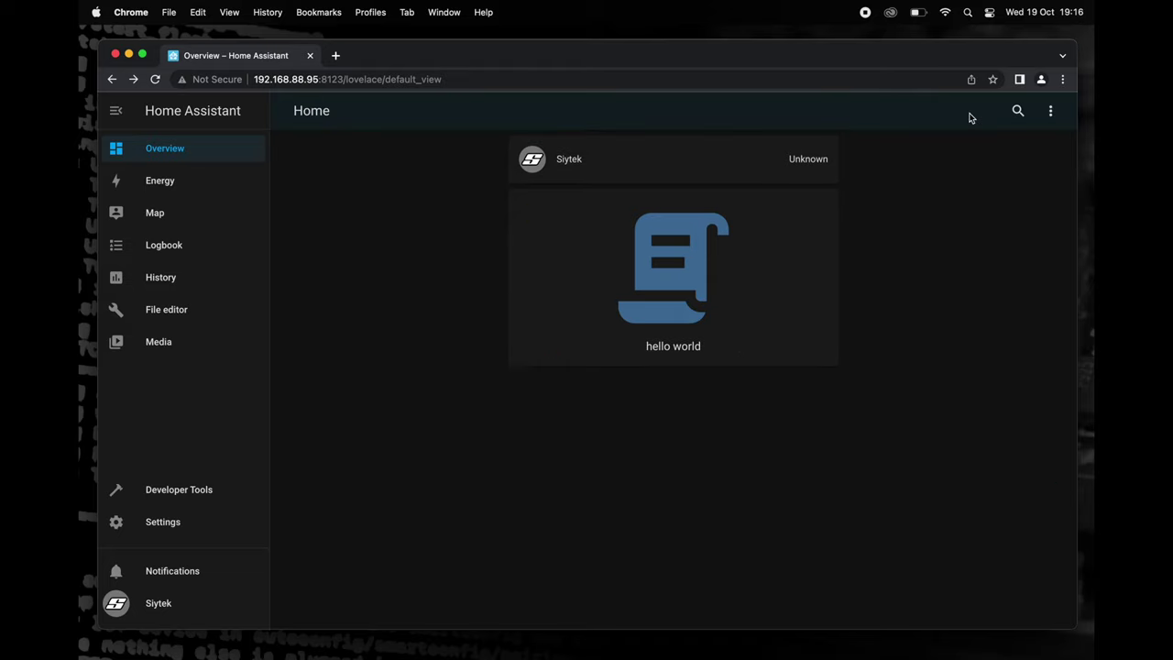
left_click(794, 267)
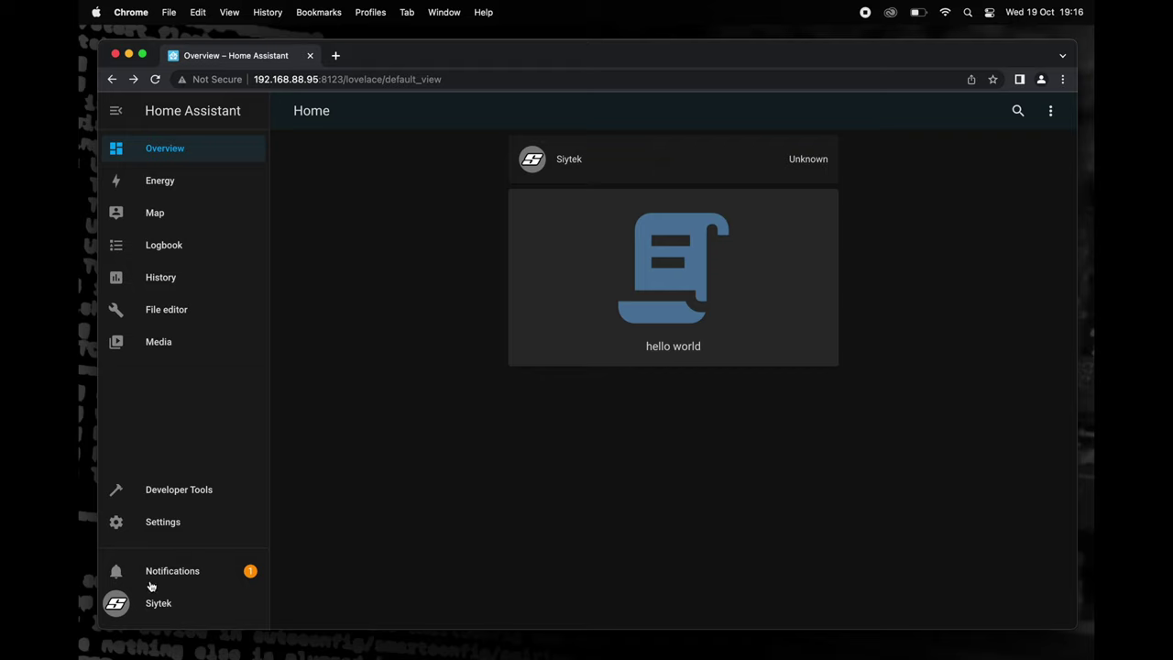
left_click(188, 574)
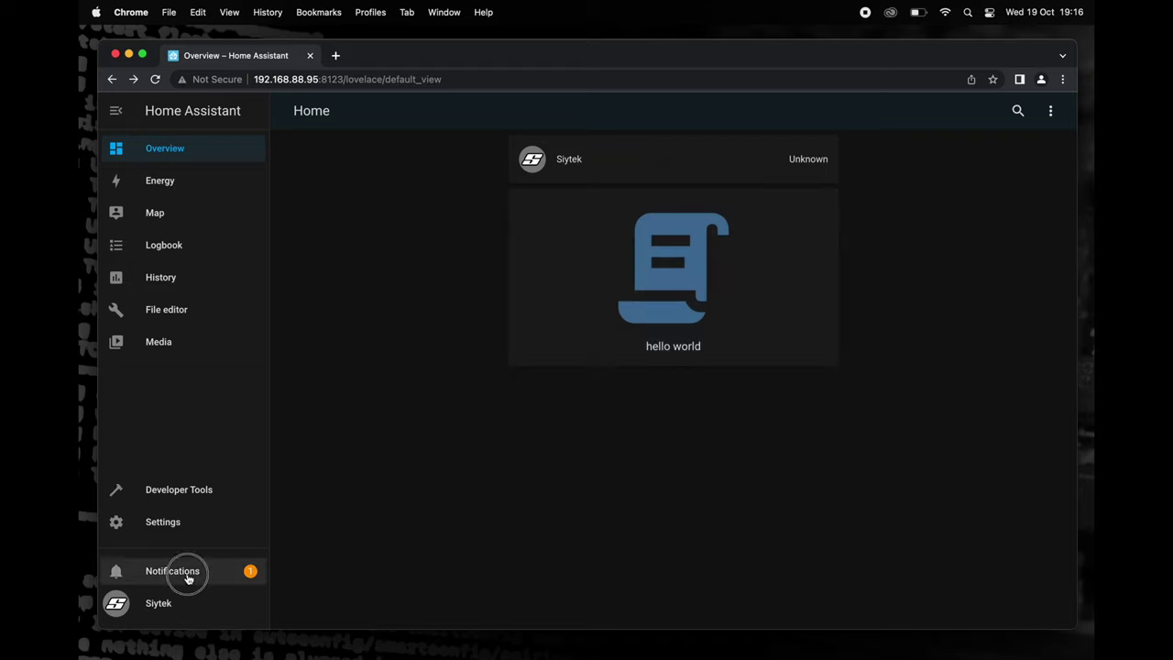